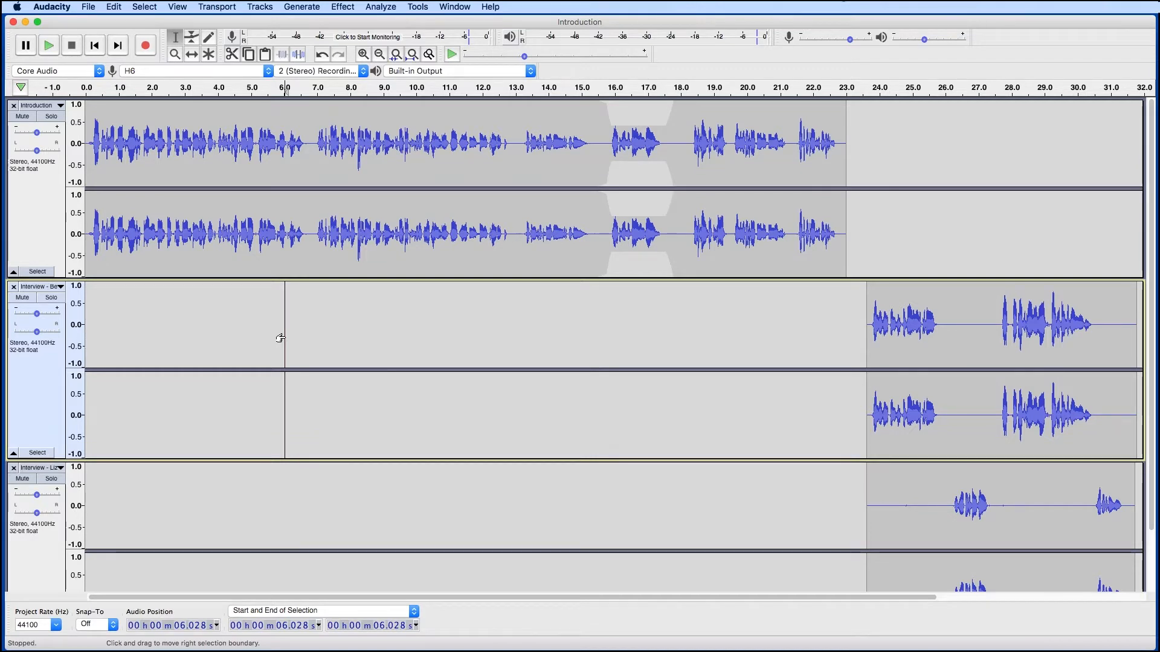
Step: Import the Music.mp3 audio file from the My Podcast folder into the project
click(89, 9)
mouse_move(110, 107)
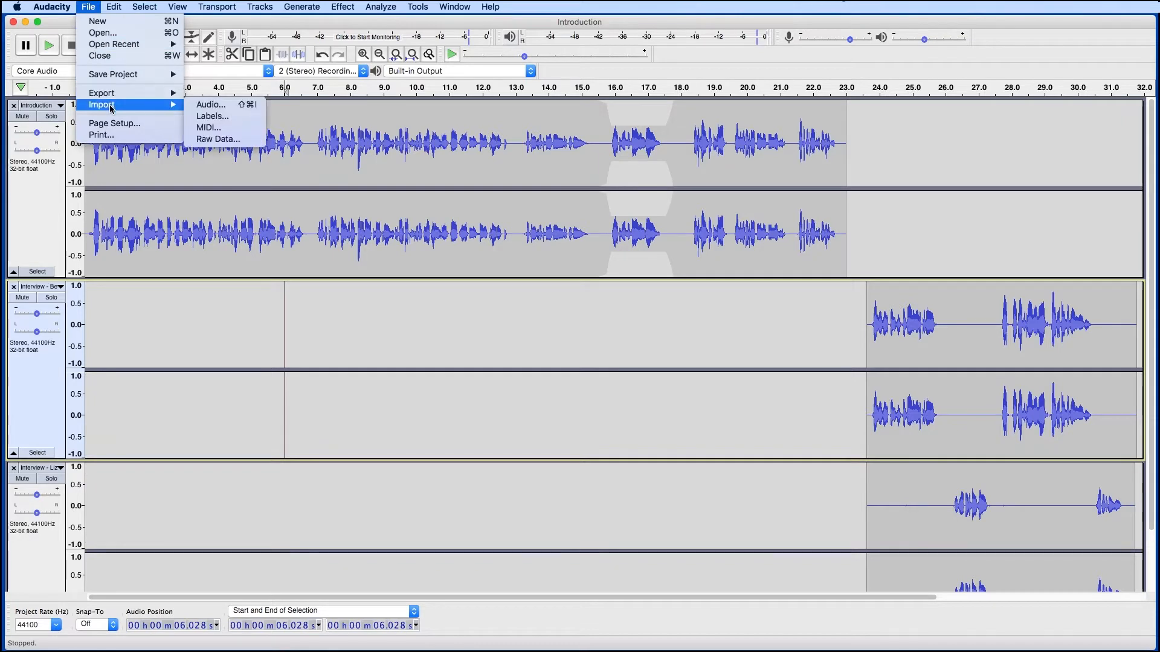
click(215, 108)
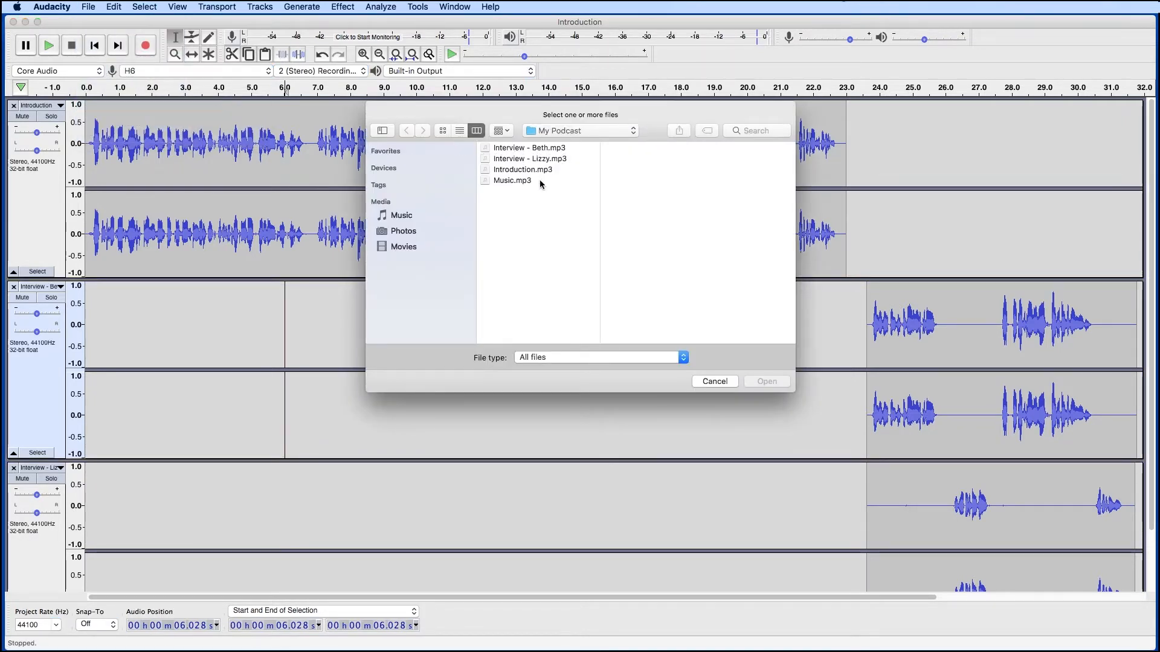
click(539, 180)
click(778, 382)
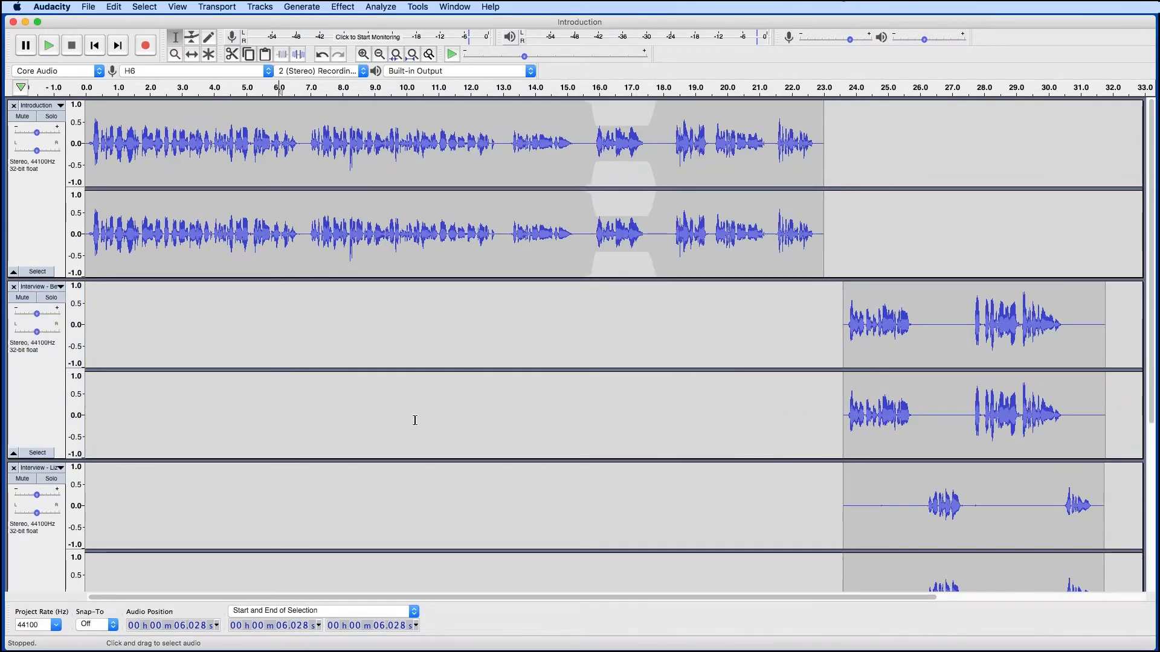
Step: Reduce the height of the Introduction, both interview and Music tracks so all four fit in view together
scroll(415, 421, down, 5)
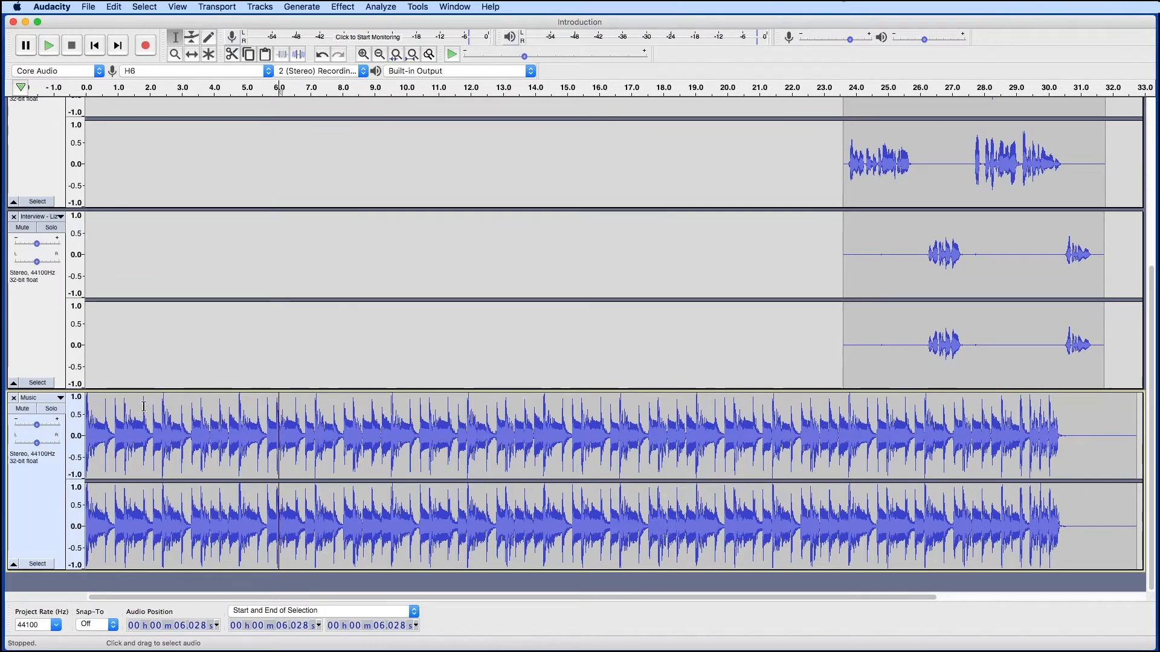
scroll(196, 316, up, 5)
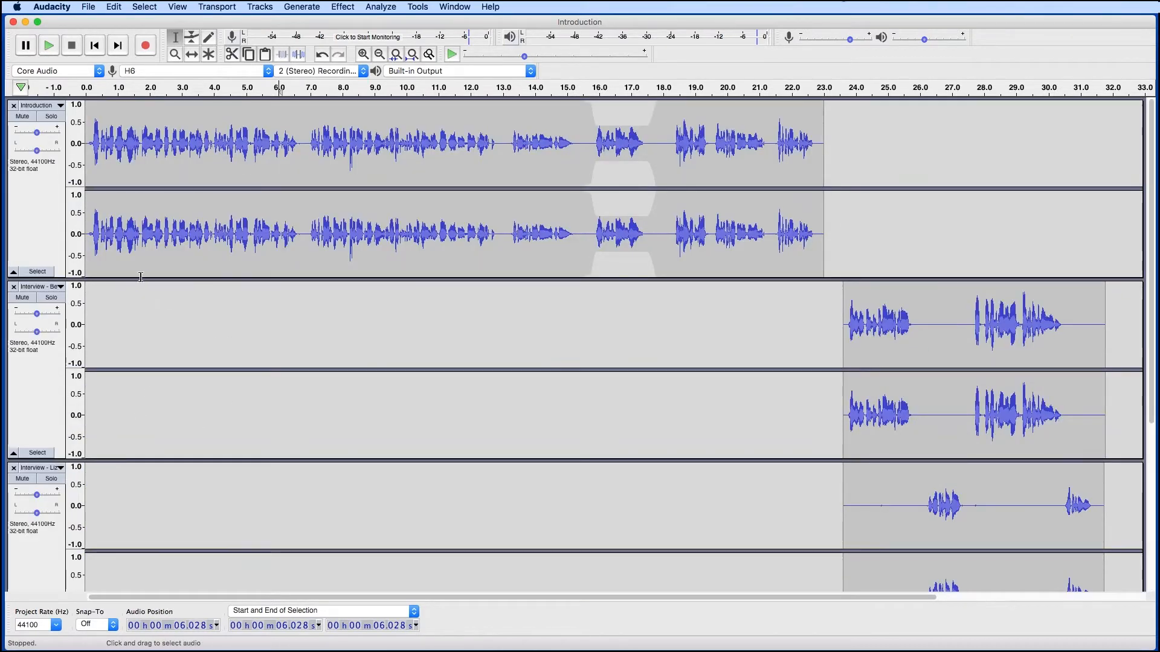
drag(140, 277, 147, 151)
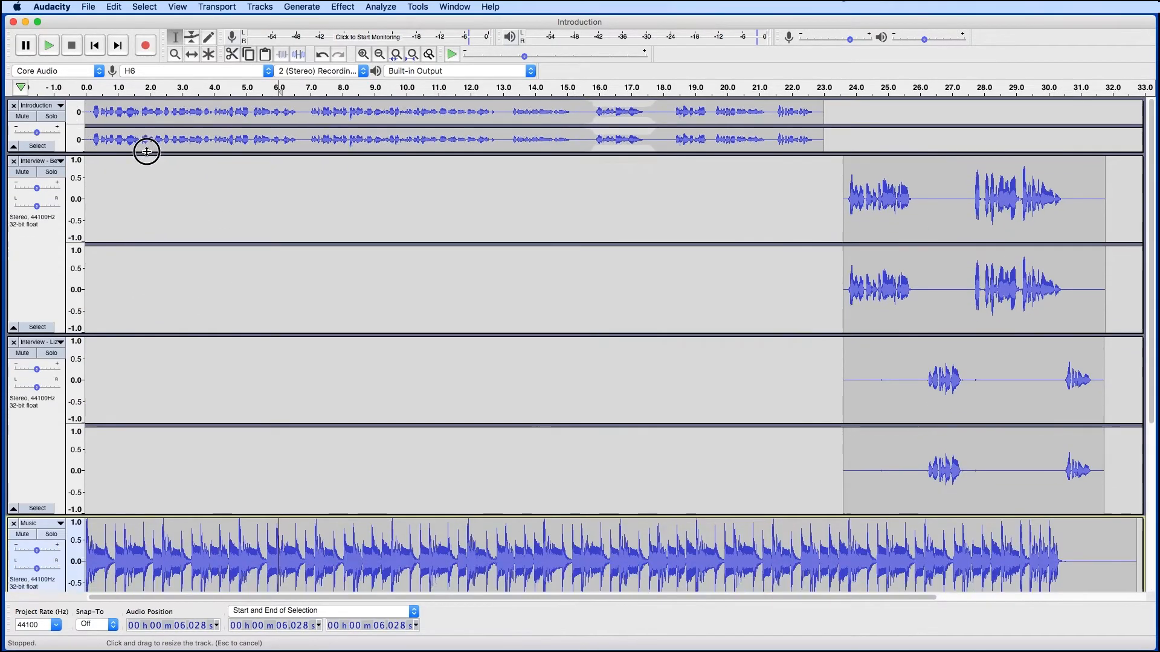
drag(163, 331, 171, 230)
drag(184, 405, 197, 313)
drag(214, 495, 215, 406)
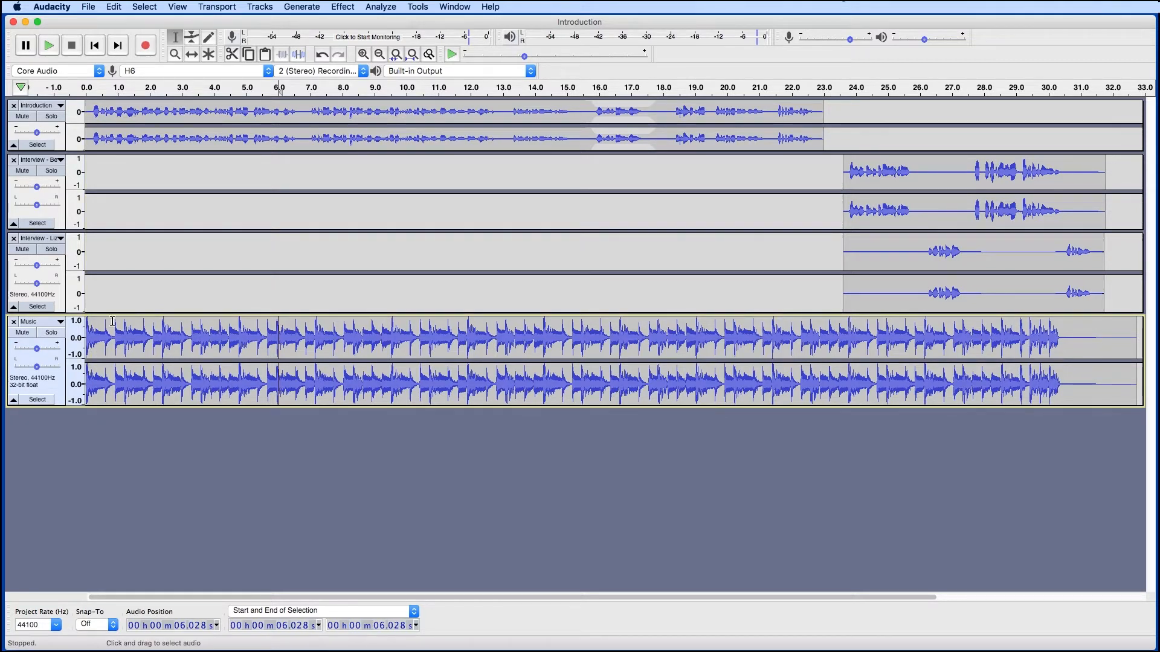
Step: Mute the Introduction and both interview tracks, and unmute them again
click(31, 255)
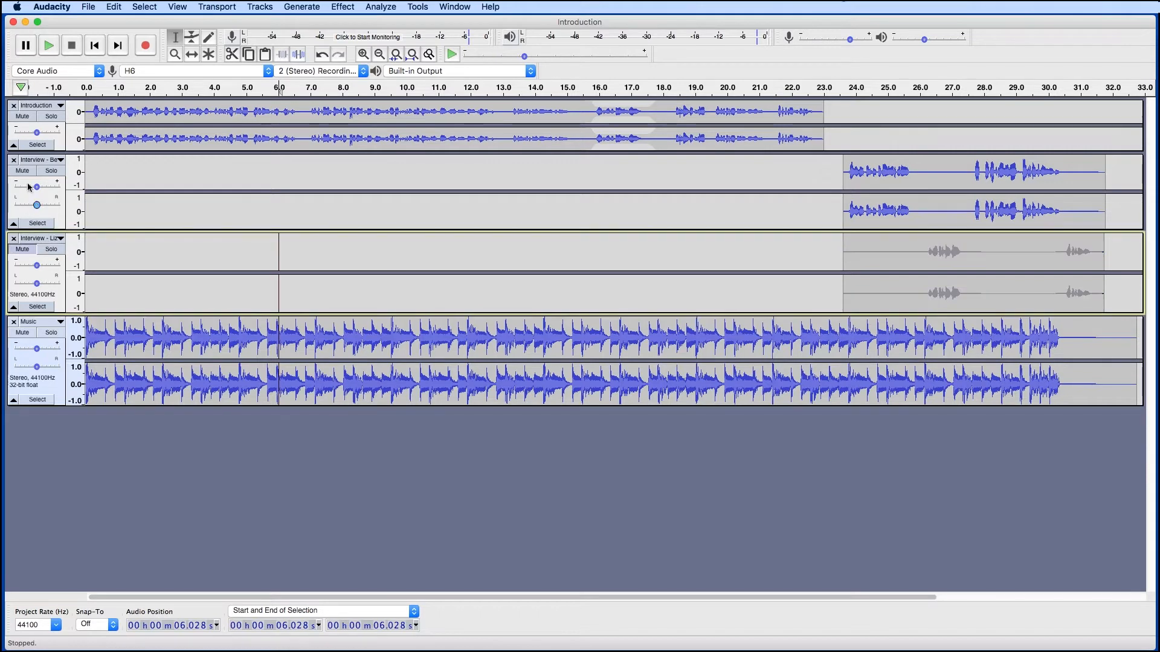
click(27, 180)
click(29, 131)
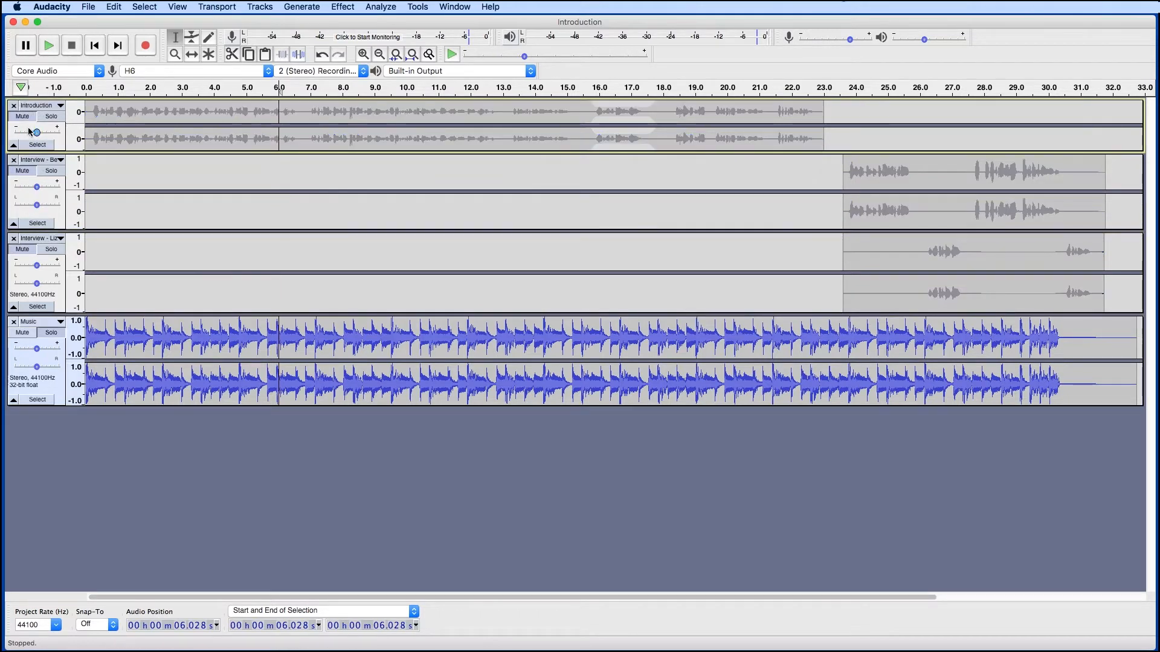
click(29, 176)
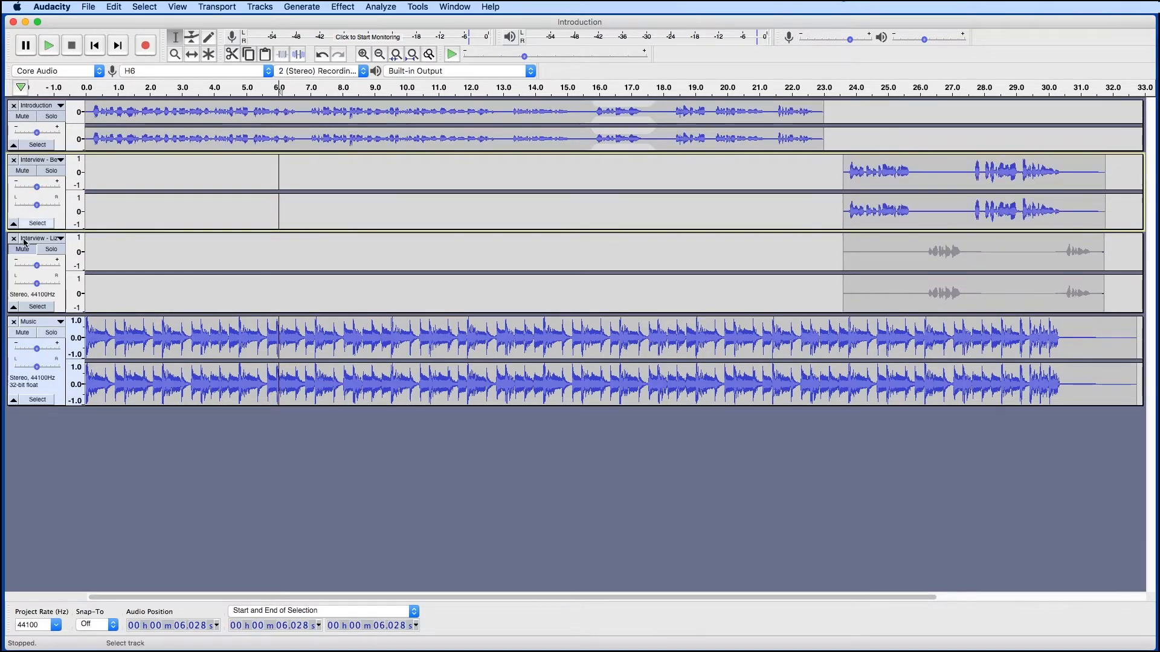
click(27, 252)
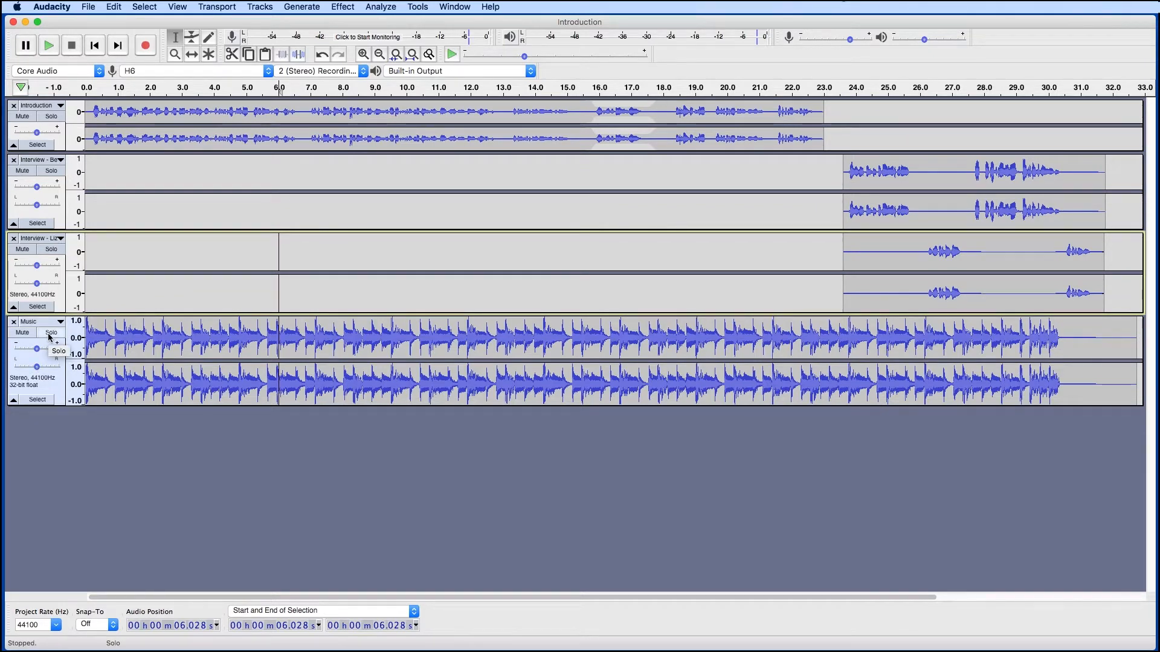
Step: Solo the Music track to listen to it from the start, and restore playback of the voice tracks
click(51, 334)
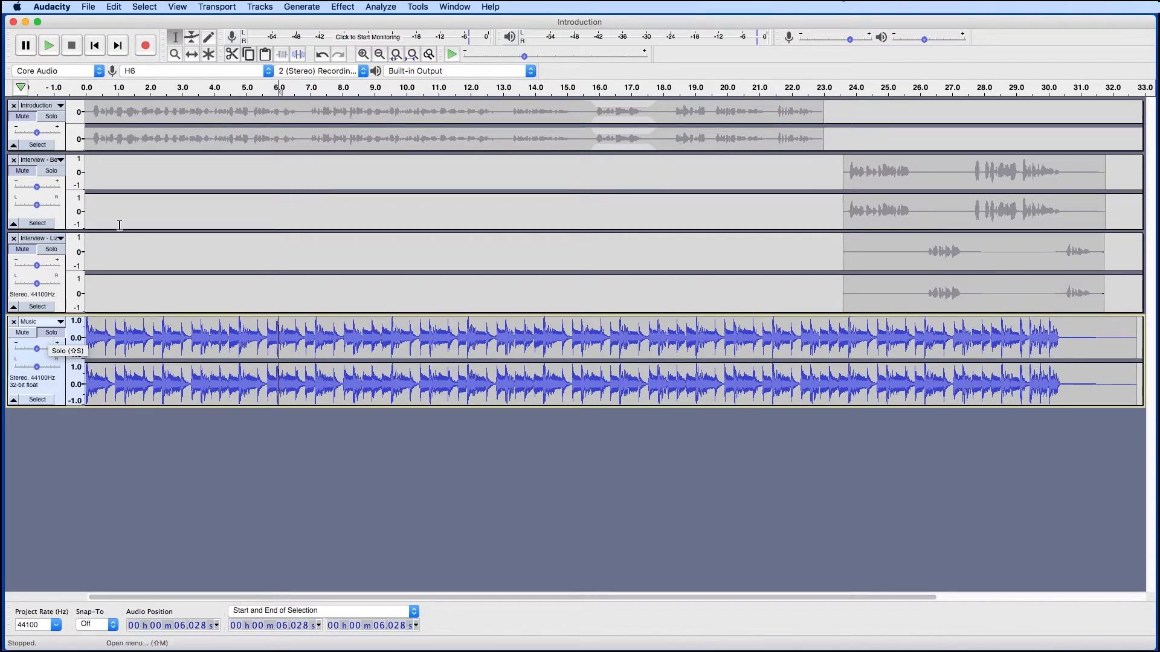
click(85, 88)
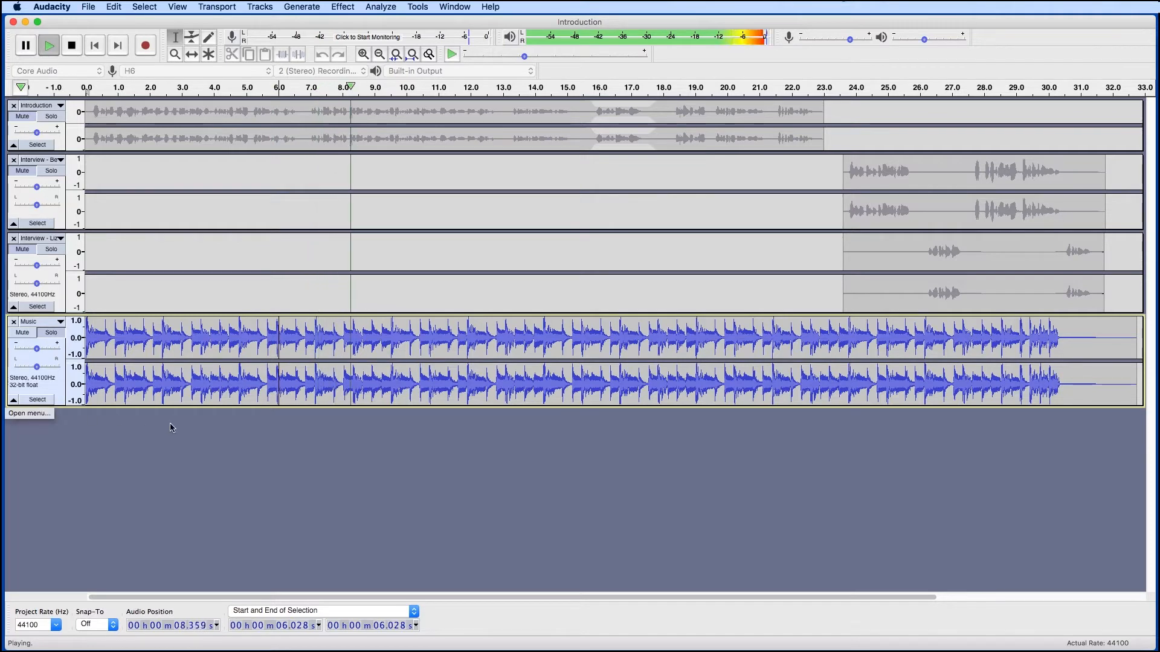
key(space)
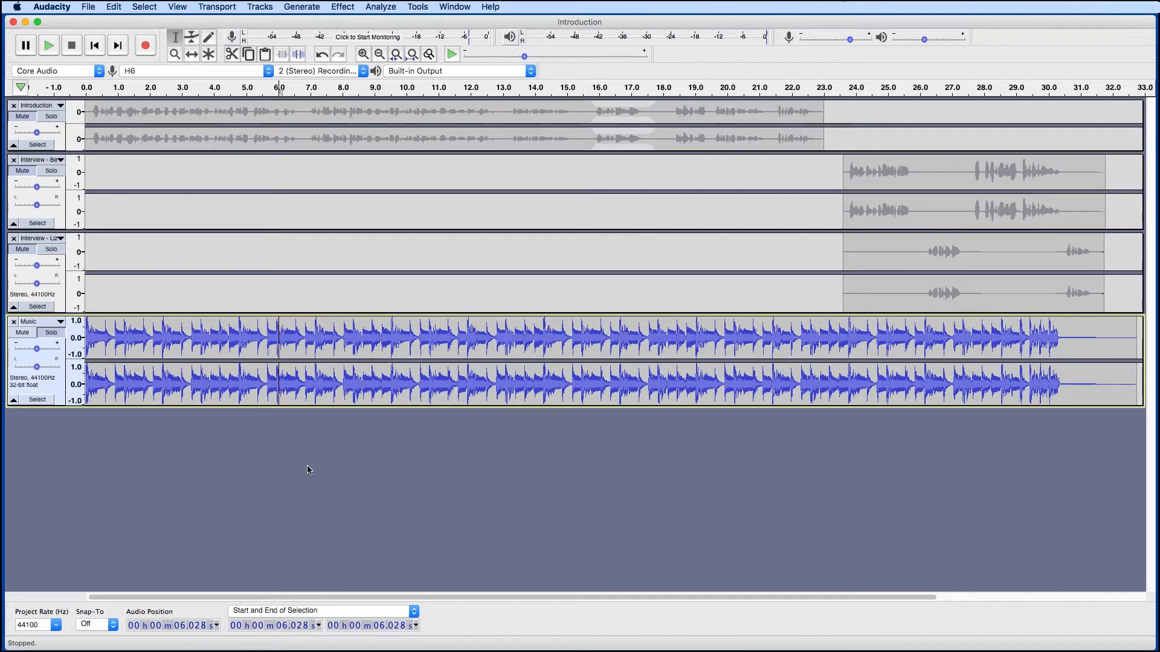
click(26, 254)
click(24, 177)
click(26, 126)
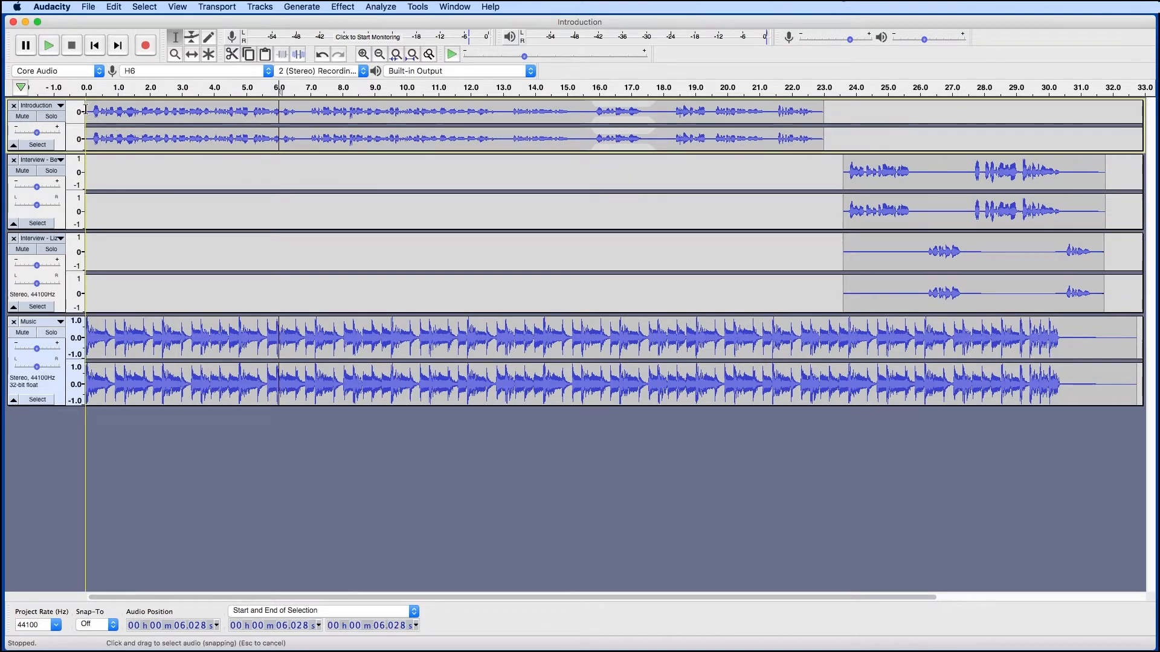
Step: Select all audio on the Introduction and both interview tracks and time-shift it to start at about 3.2 seconds
drag(87, 110, 1111, 288)
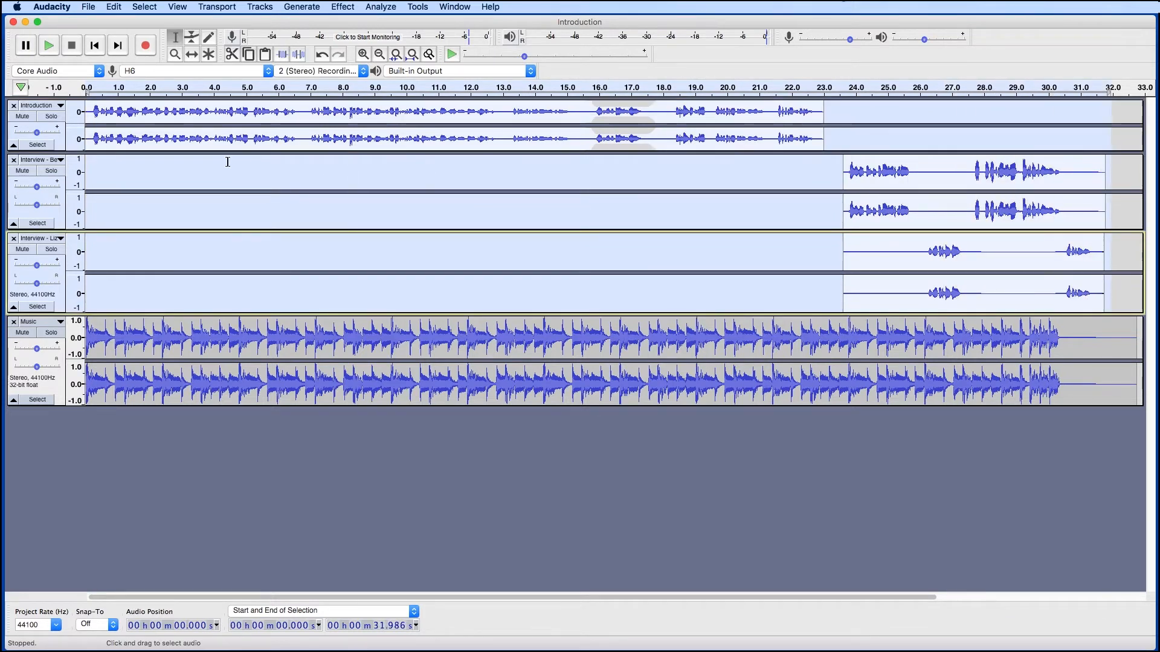
click(191, 58)
drag(136, 139, 228, 166)
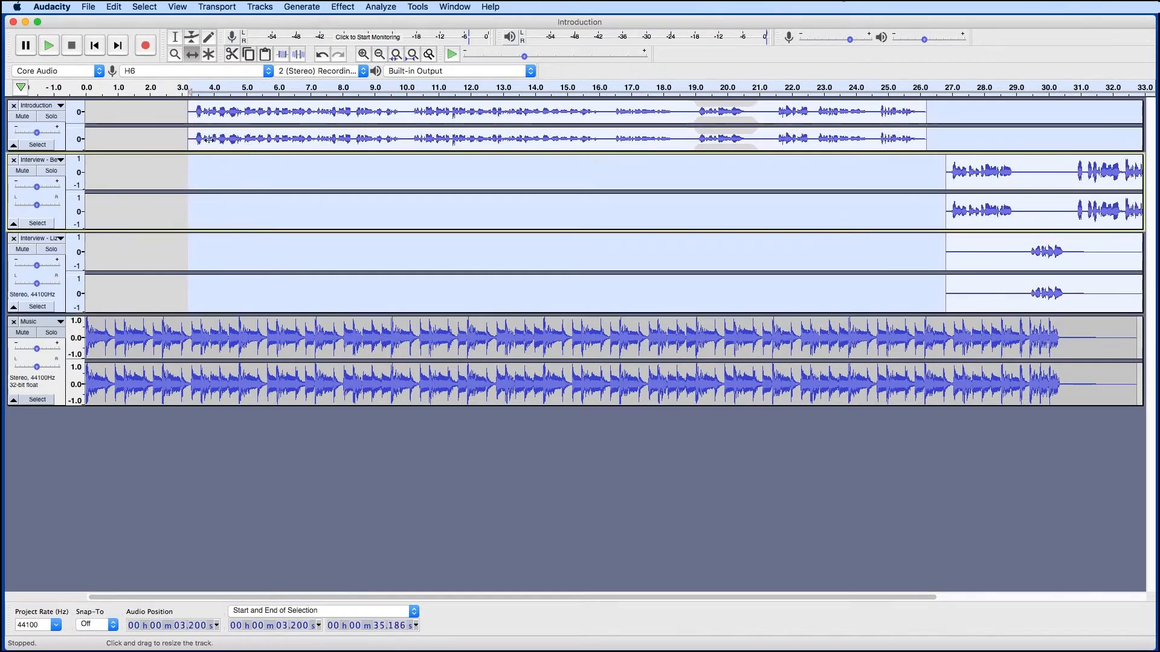
Step: Audition the mix from the start and shift the selected voice clips together to begin at about 4.8 seconds
click(87, 91)
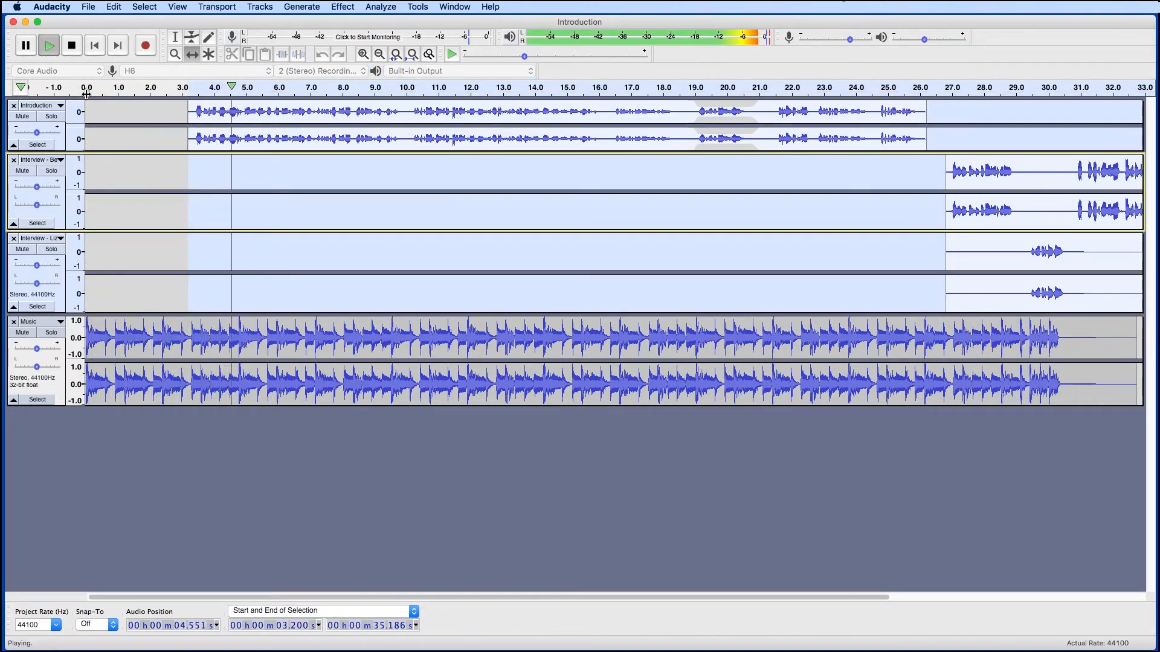
key(space)
drag(244, 143, 262, 143)
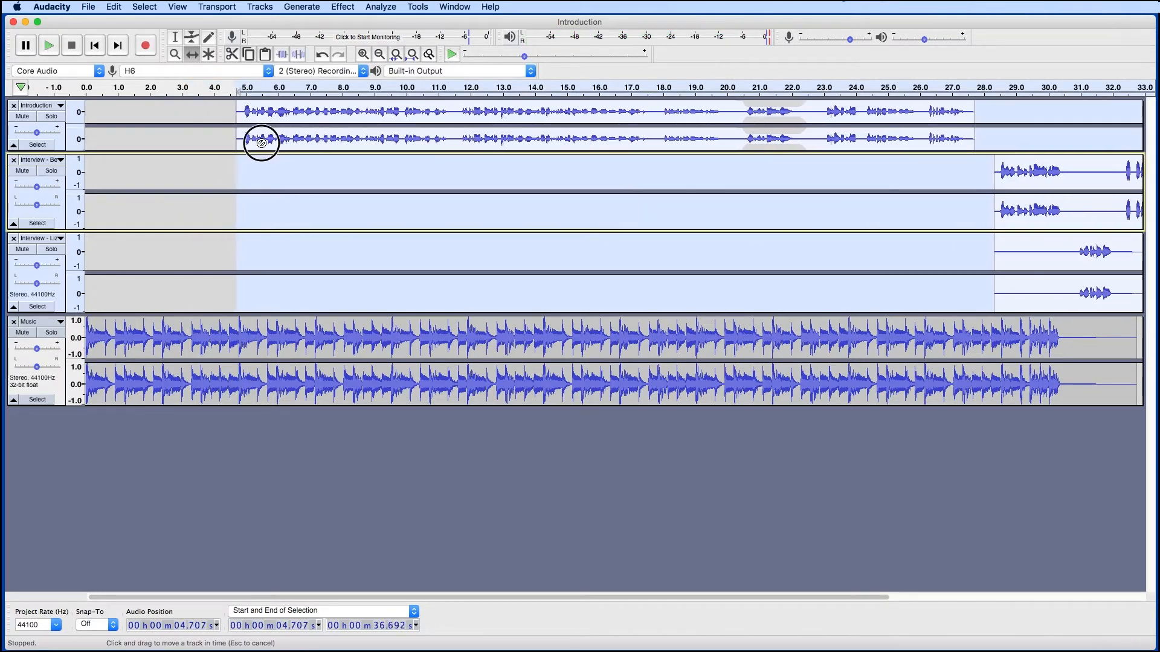
key(space)
click(85, 90)
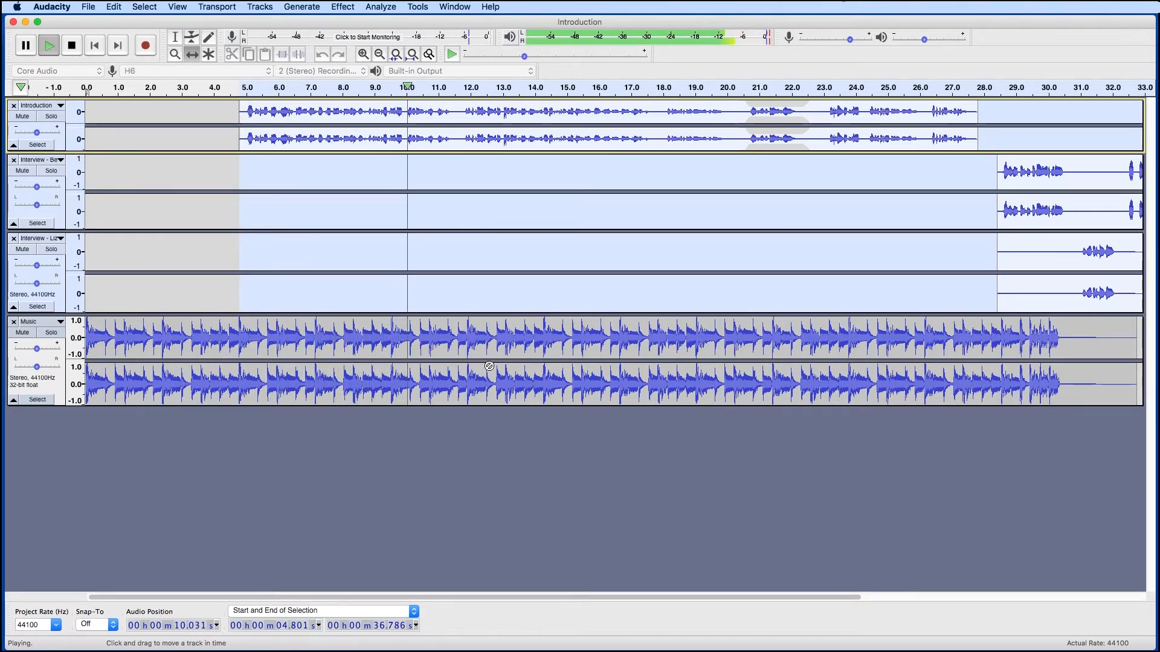
key(space)
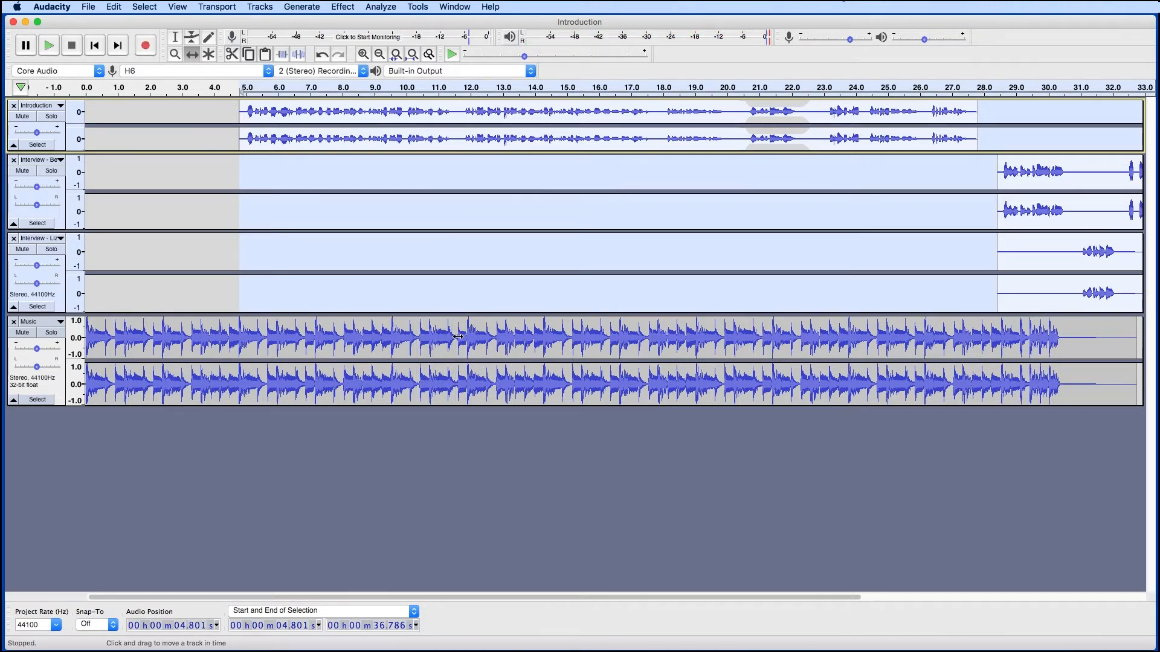
Step: Delete the Music track's audio from about 11.6 seconds to its end
key(F1)
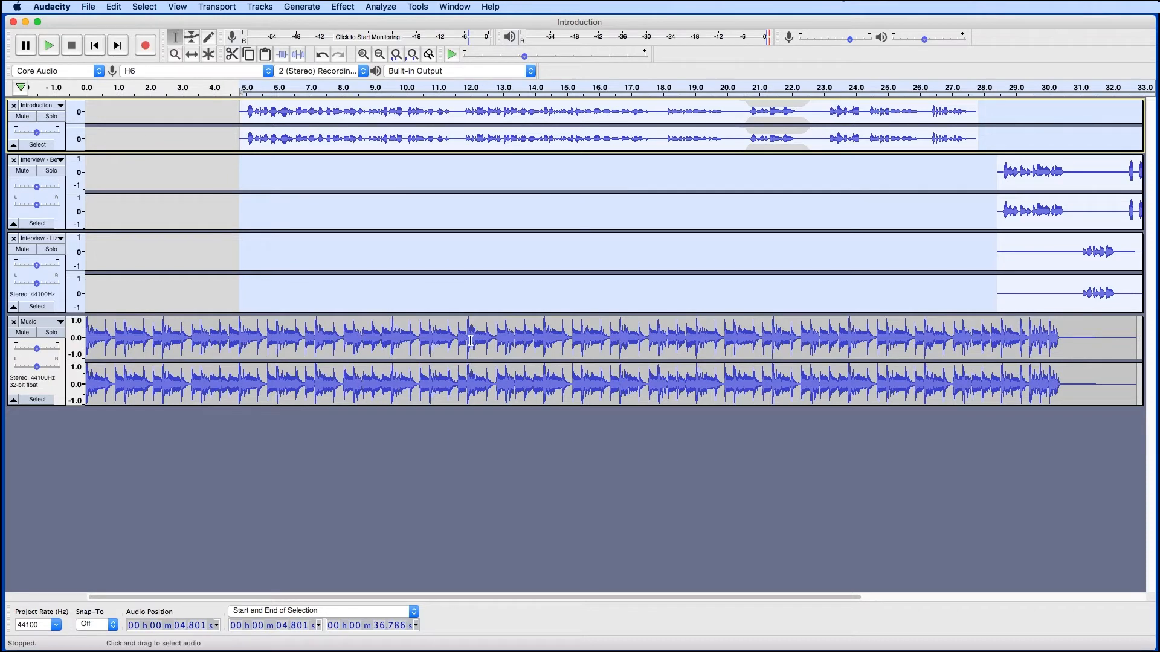
drag(459, 342, 1138, 350)
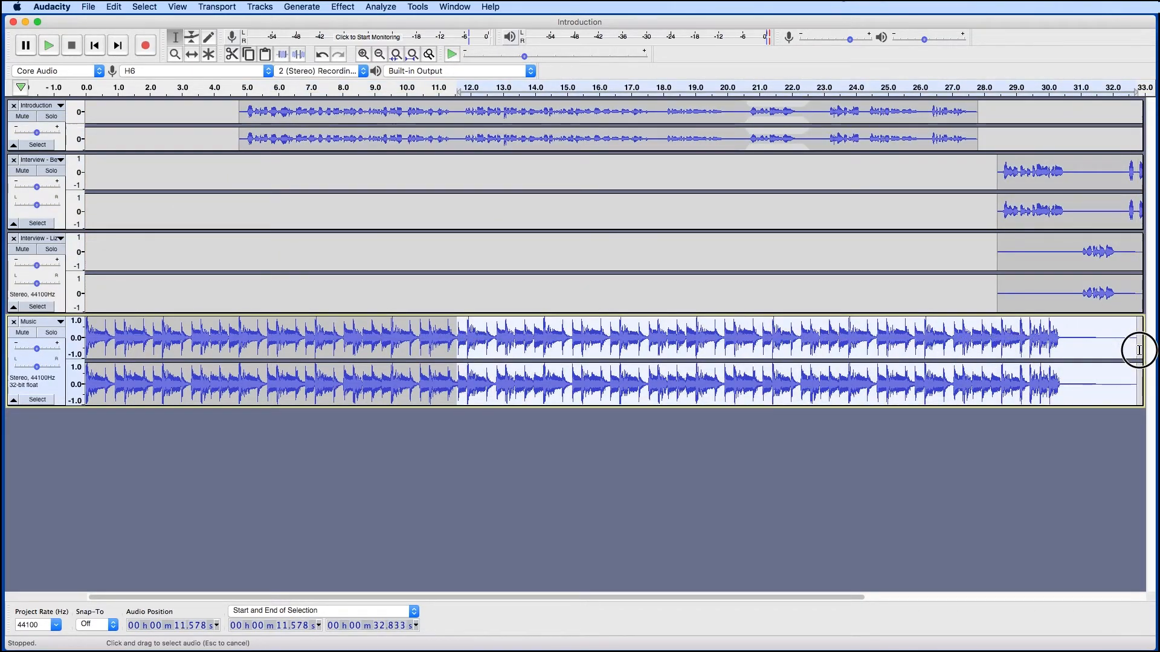
key(Delete)
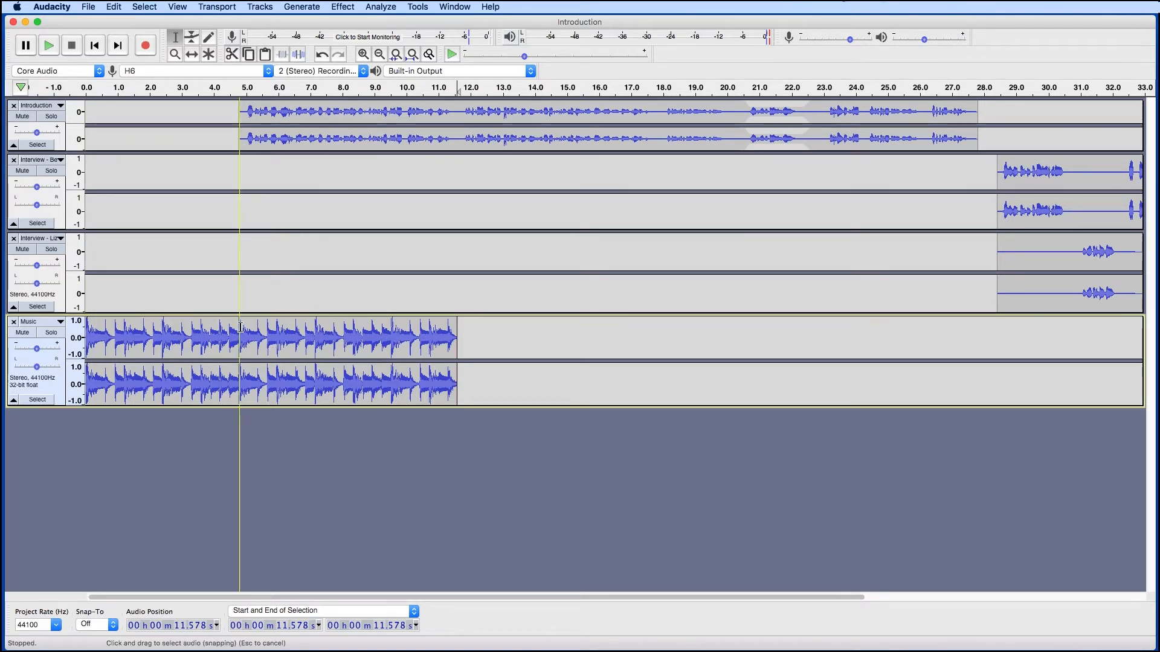
Step: Apply a Fade Out to the Music clip from 4.8 seconds, where the introduction starts, to the clip's end
drag(240, 327, 463, 335)
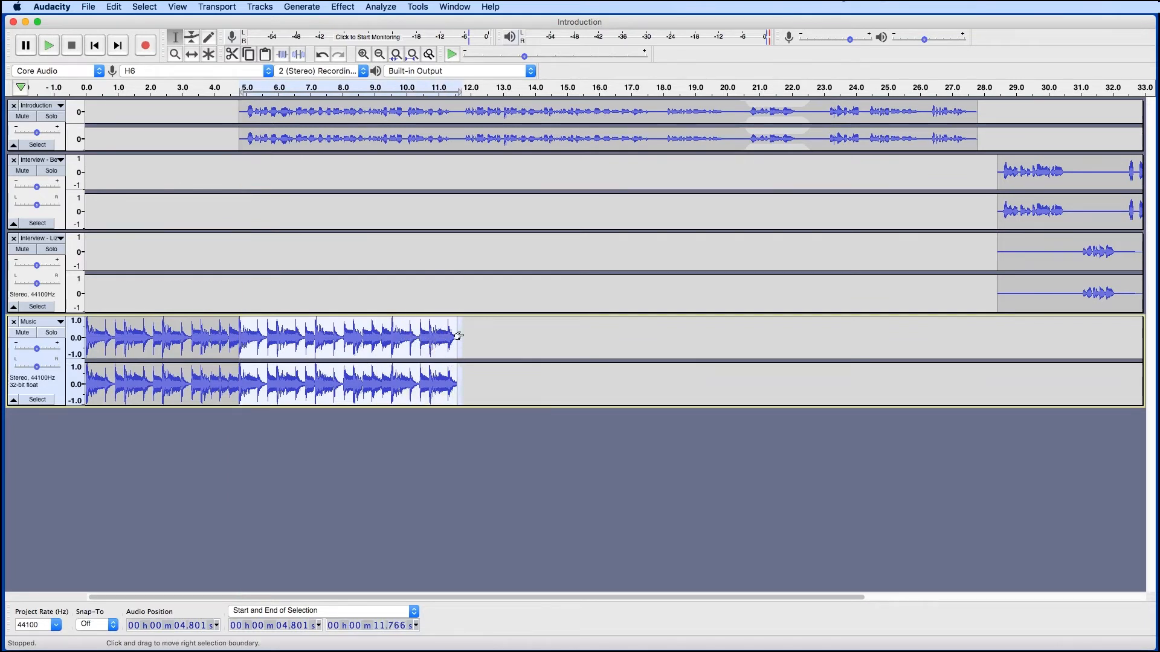
click(342, 7)
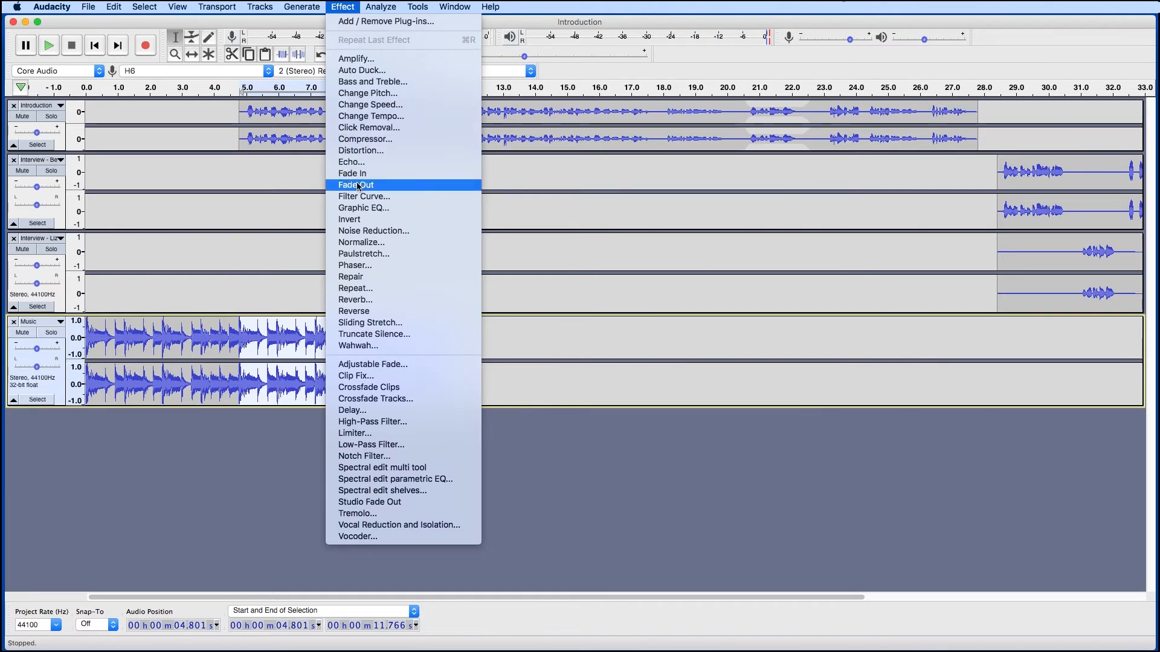
click(358, 185)
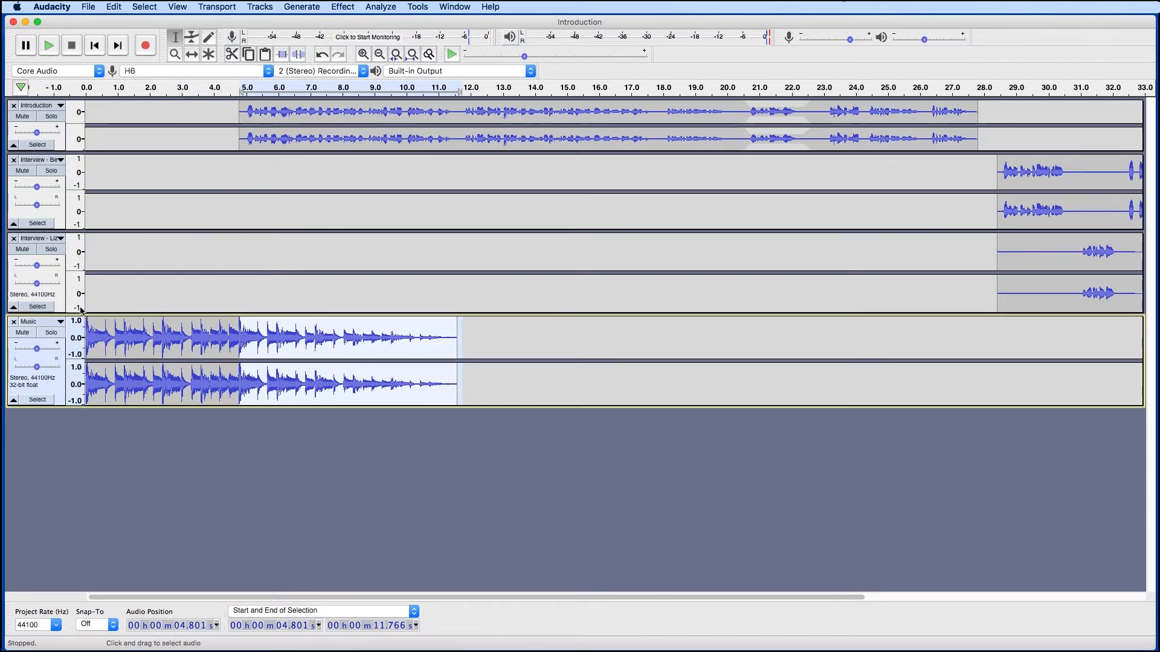
Step: Lower the whole Music clip to slightly over half amplitude with the Envelope tool, and play the mix from the start
click(191, 38)
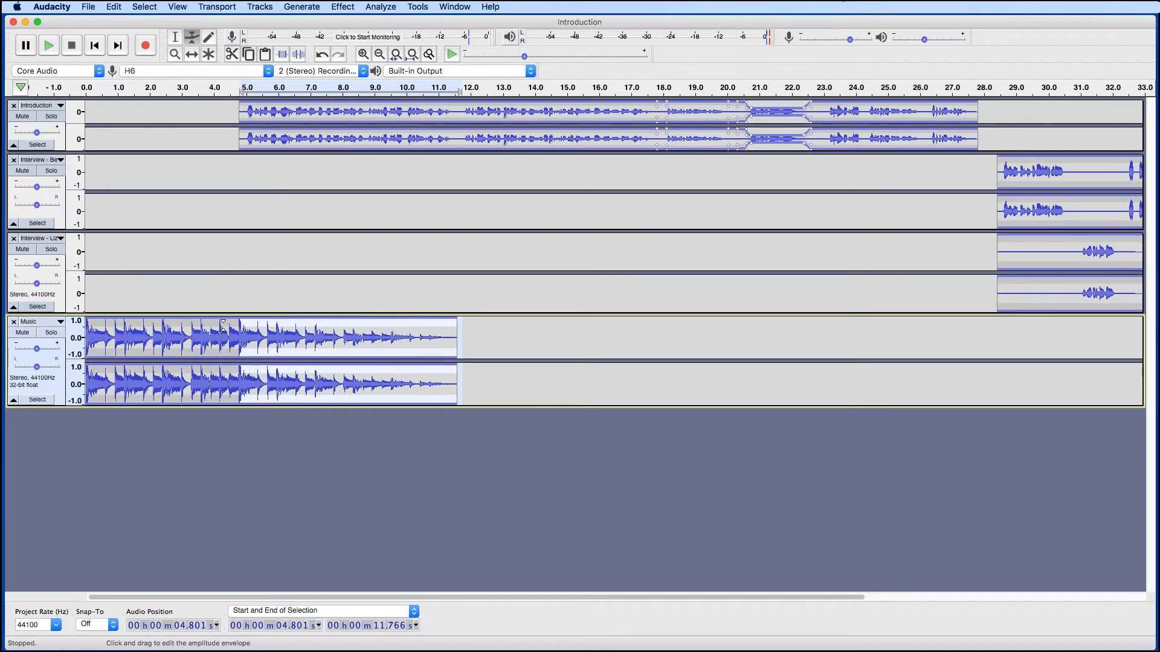
drag(223, 323, 223, 329)
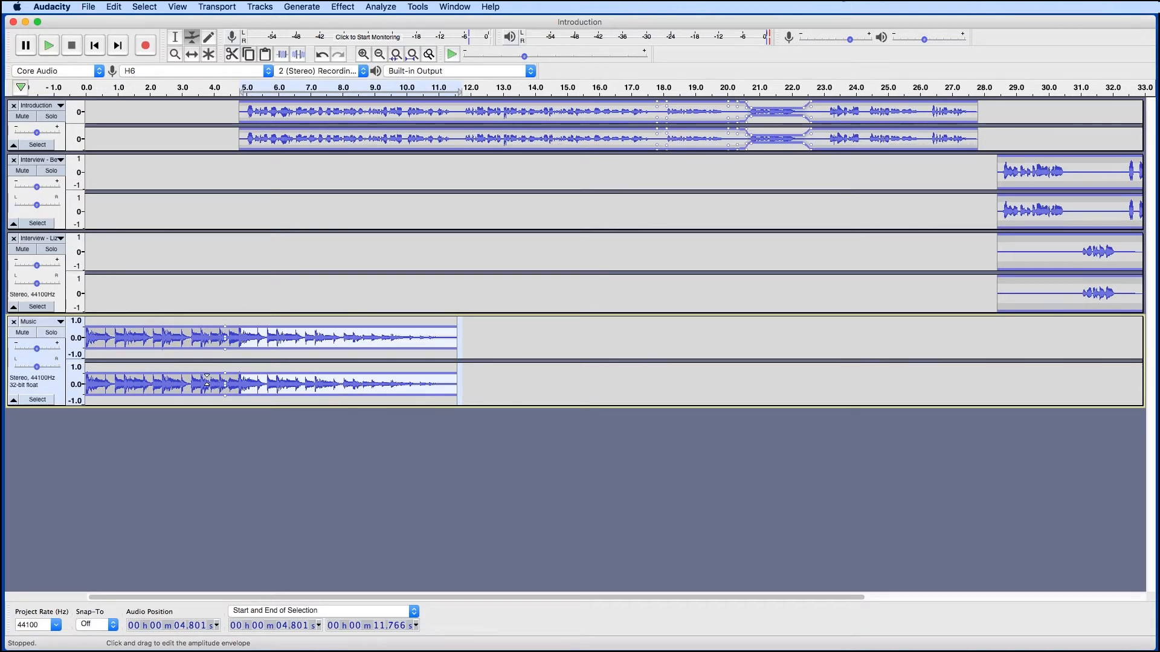
click(87, 91)
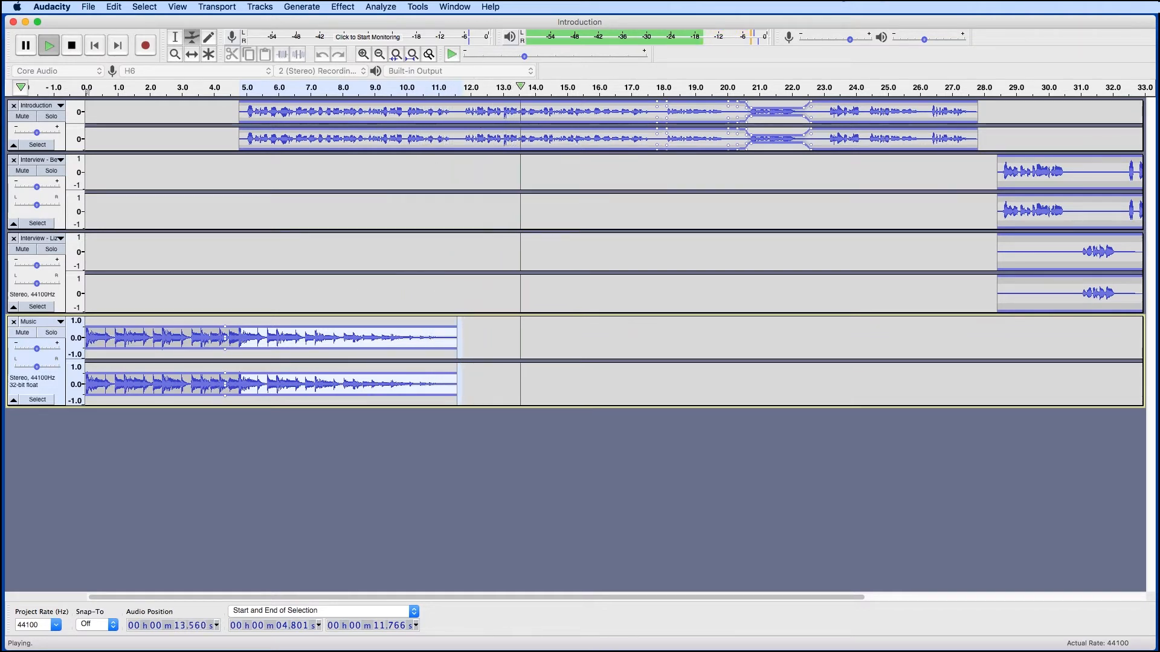
key(space)
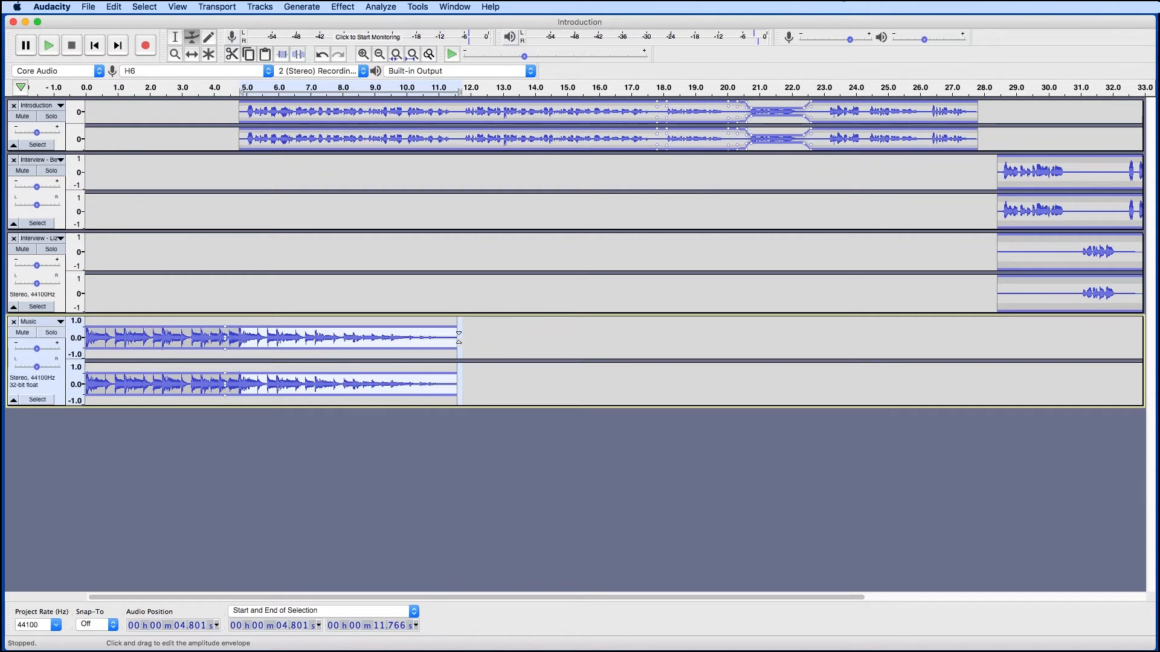
Step: Copy the entire faded Music clip and paste it on the same track at about 25.4 seconds
click(174, 37)
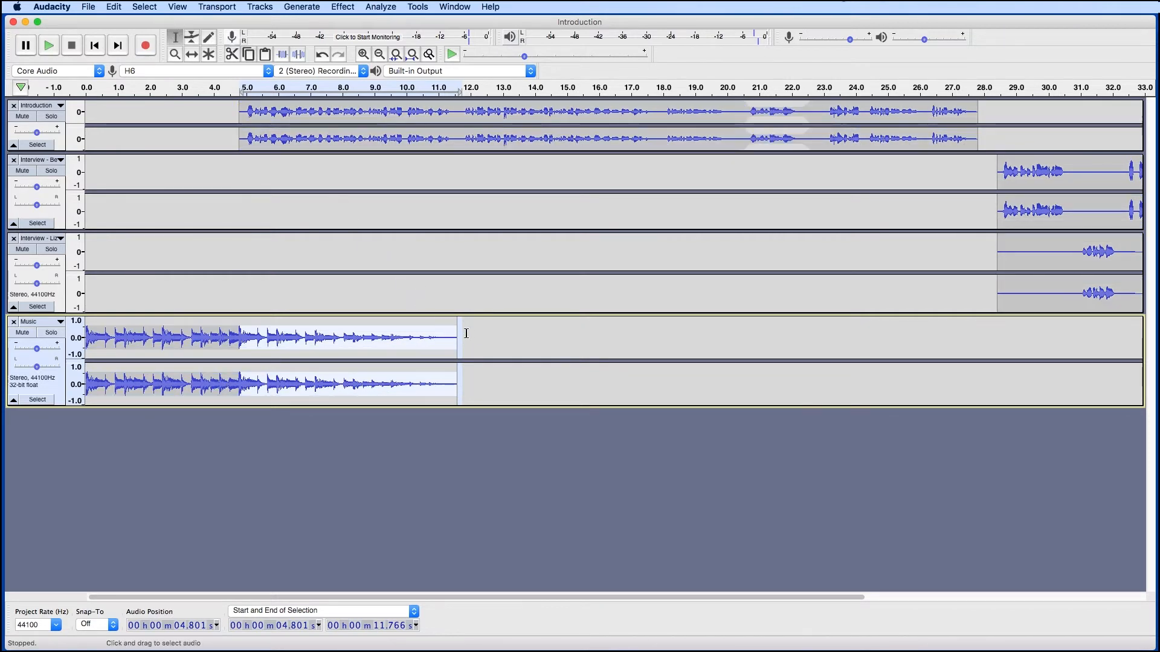
drag(467, 332, 77, 336)
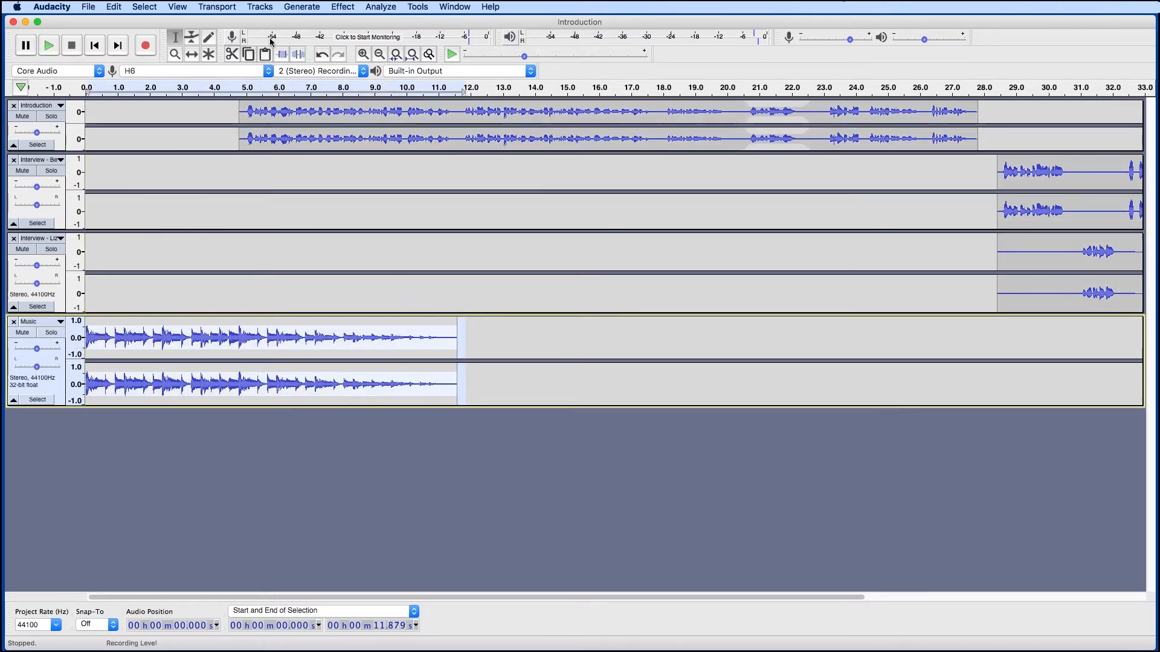
click(245, 58)
click(901, 338)
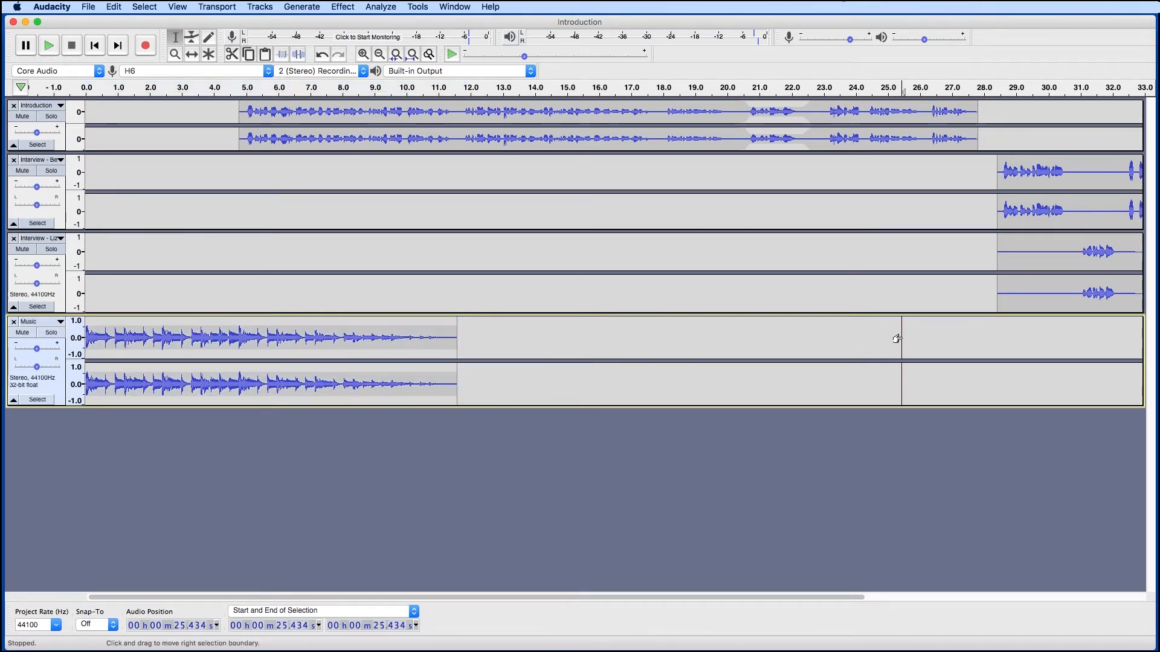
click(271, 58)
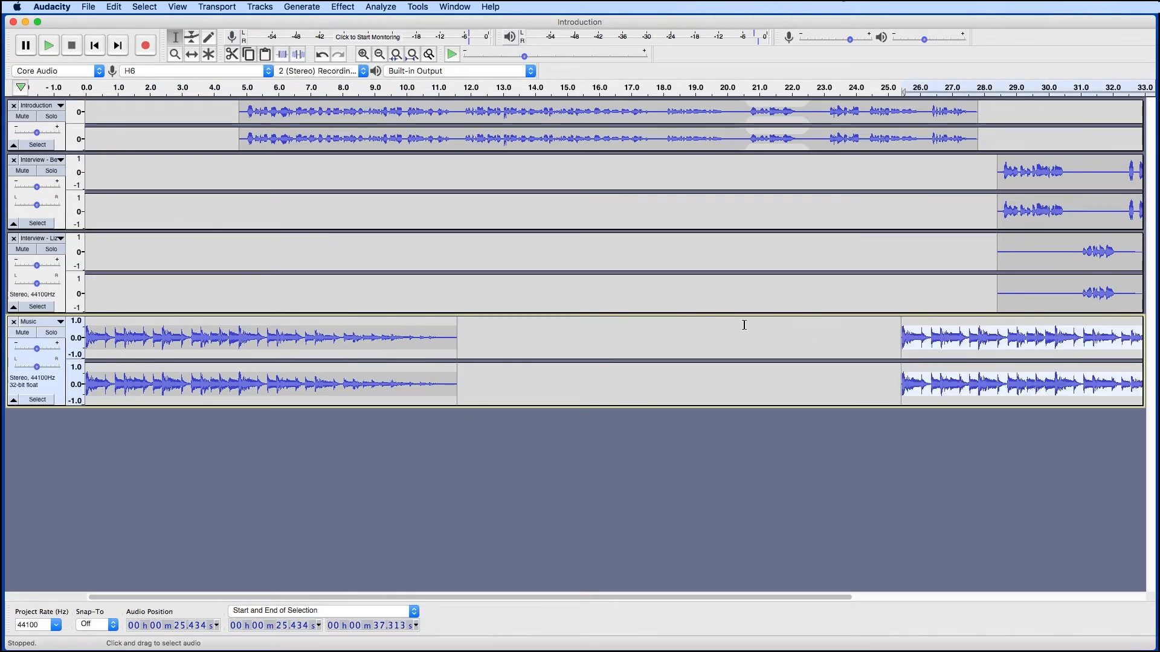
Step: Shift both interview clips together with the Time Shift tool so they start at about 36.7 seconds, near the second Music clip's end
scroll(744, 325, right, 5)
scroll(744, 325, right, 2)
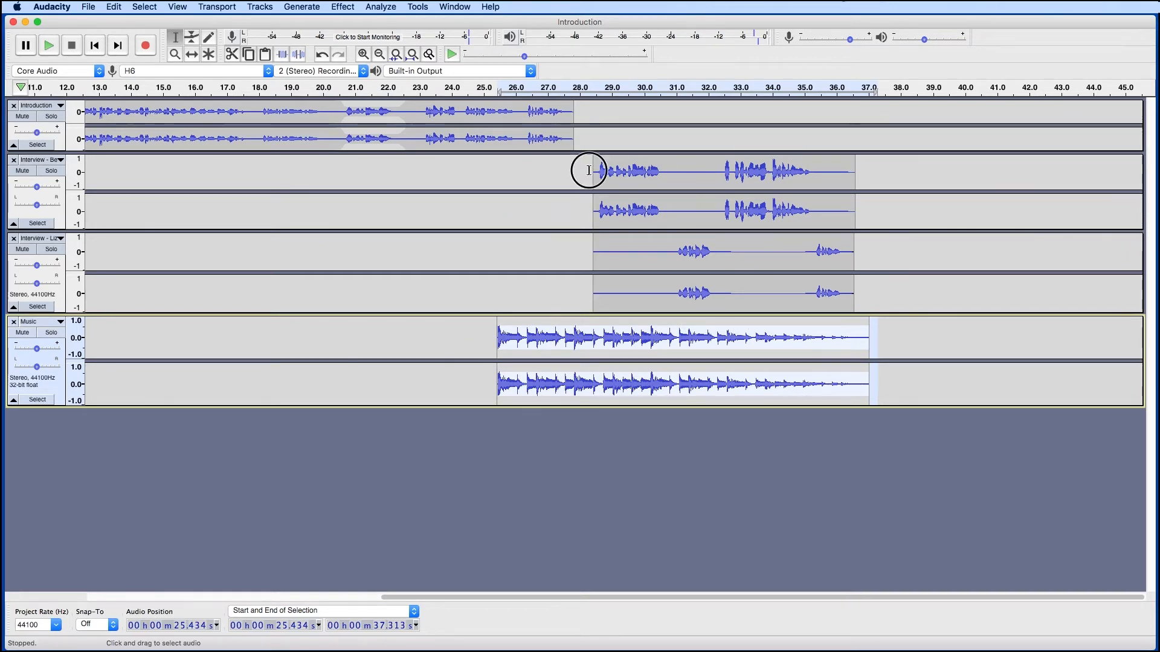
drag(589, 169, 842, 273)
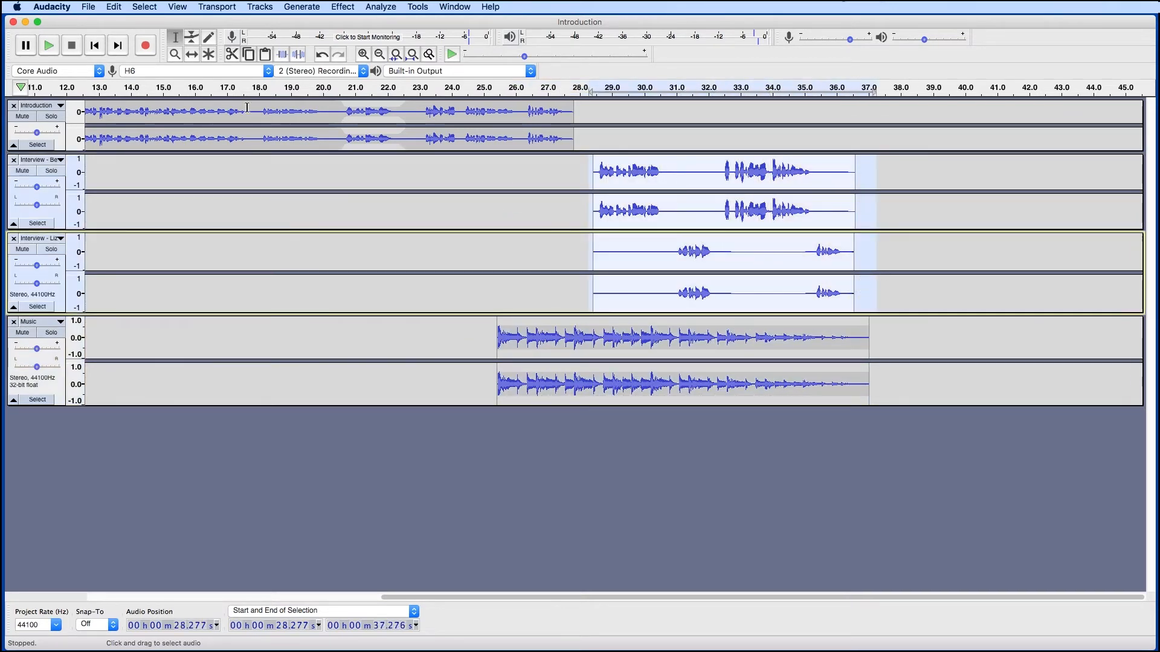
click(192, 54)
drag(620, 221, 886, 225)
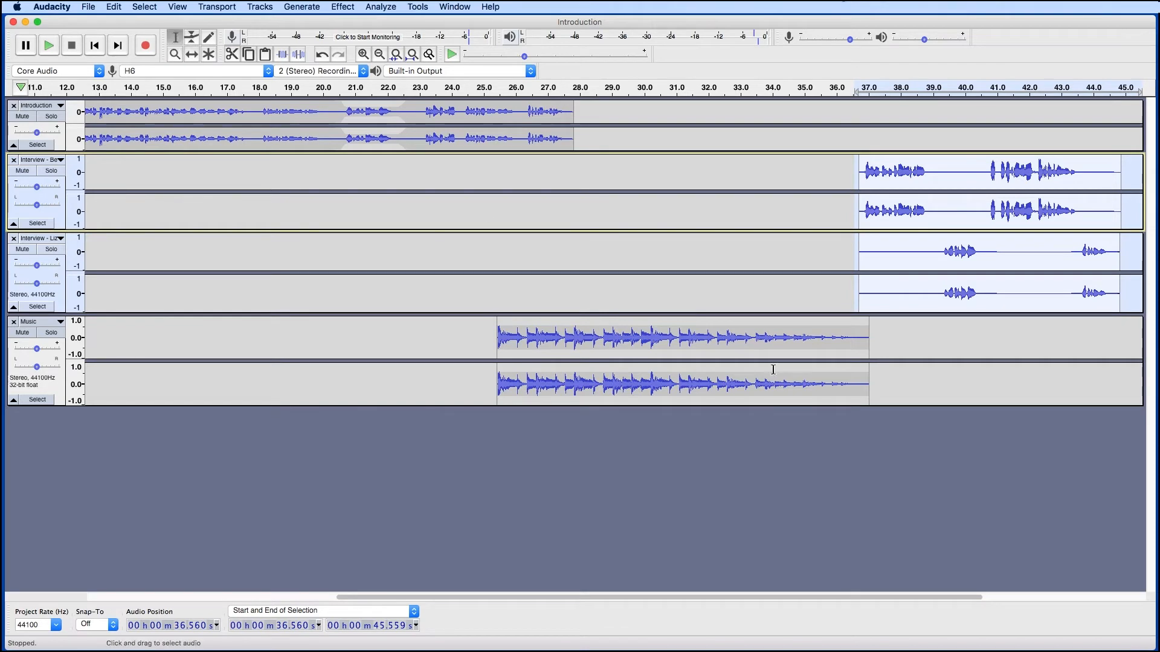
Step: Shift the second Music clip to start at about 24.9 seconds, under the introduction's ending, and play the transition from about 24 seconds
drag(875, 369, 496, 372)
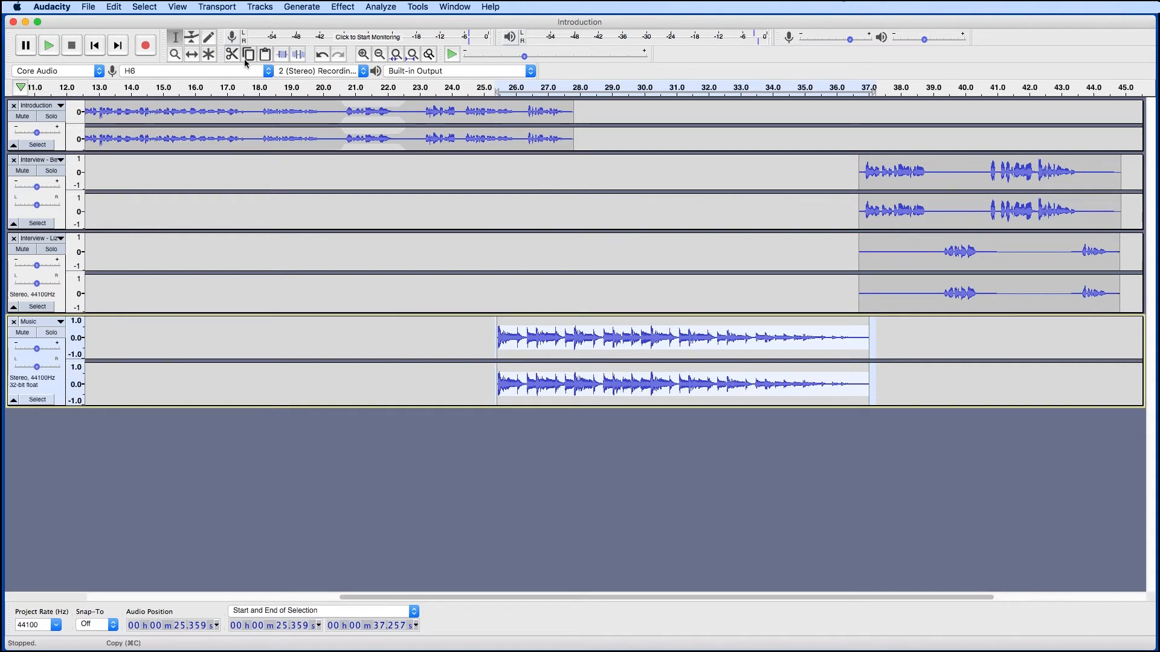
mouse_move(565, 331)
mouse_down()
mouse_move(574, 339)
mouse_move(546, 340)
mouse_up()
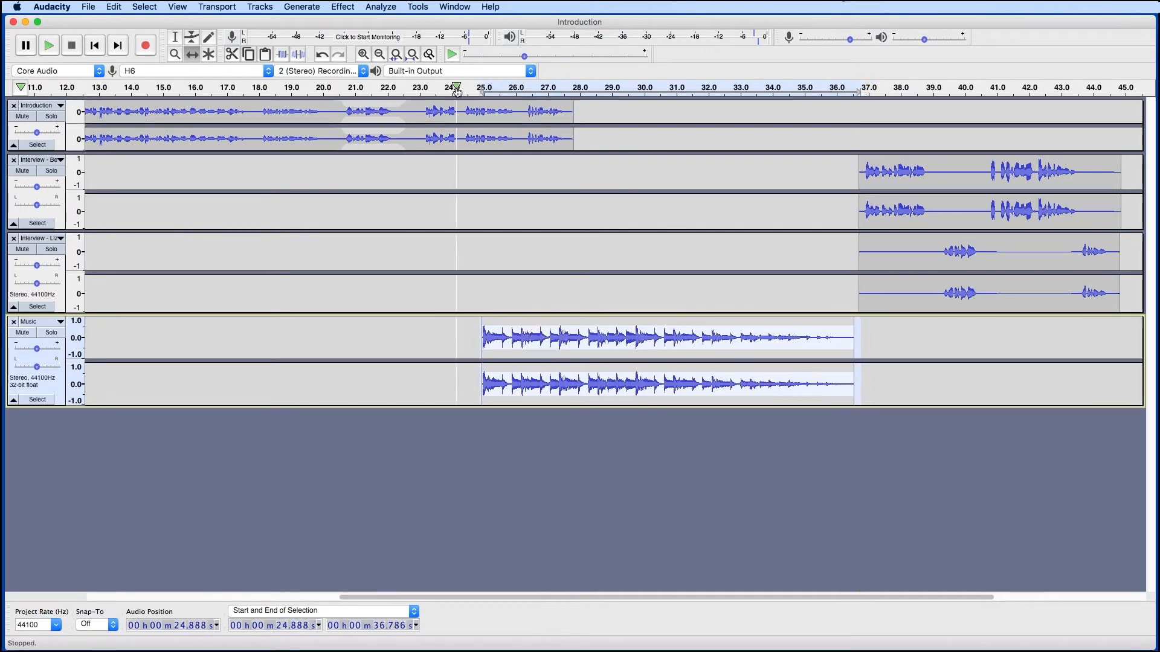
key(space)
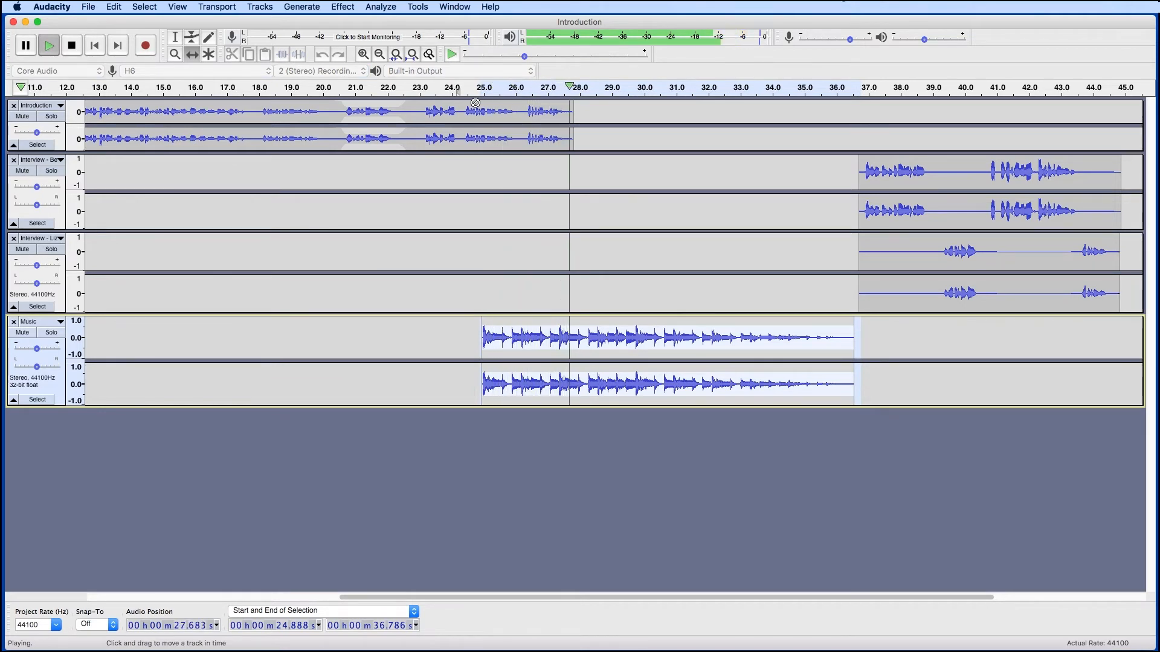
key(space)
click(412, 423)
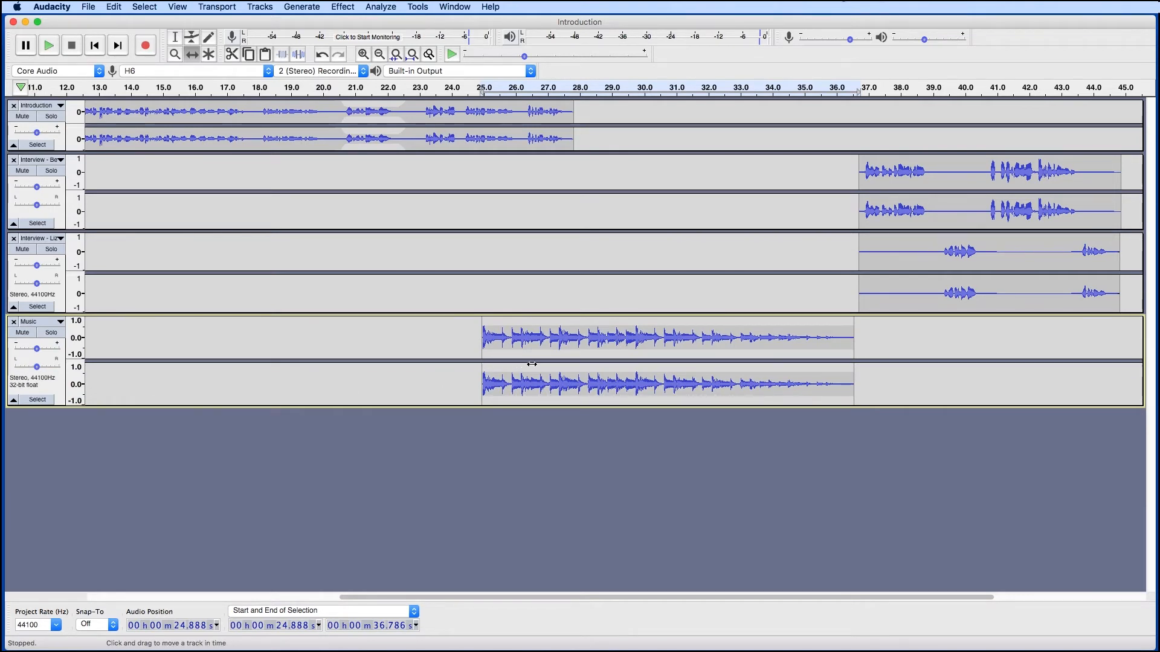
Step: Apply a Fade In to the second Music clip from its start to the introduction's end at 27.8 seconds, and play the transition
click(176, 41)
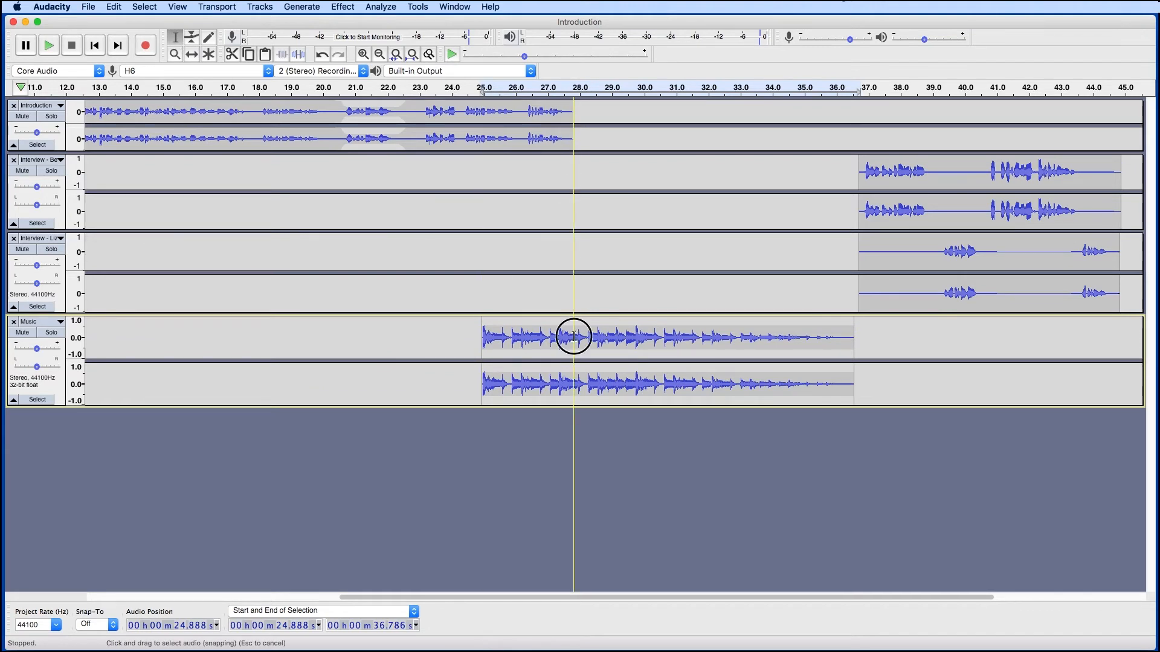
drag(575, 336, 479, 341)
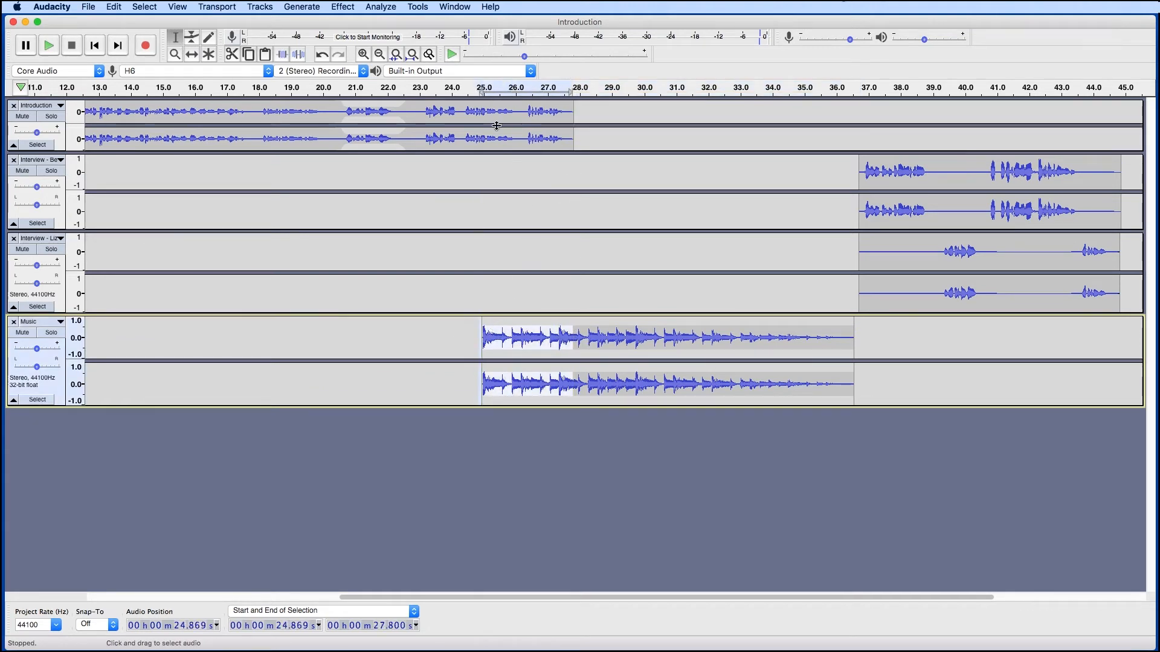
click(342, 7)
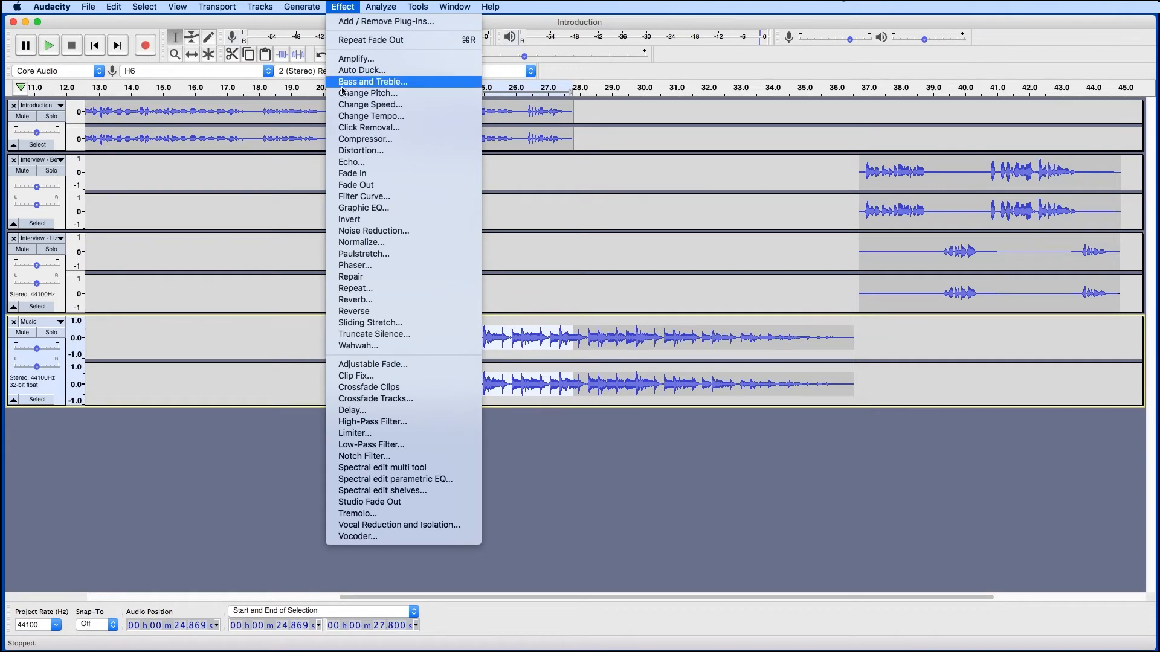
click(355, 175)
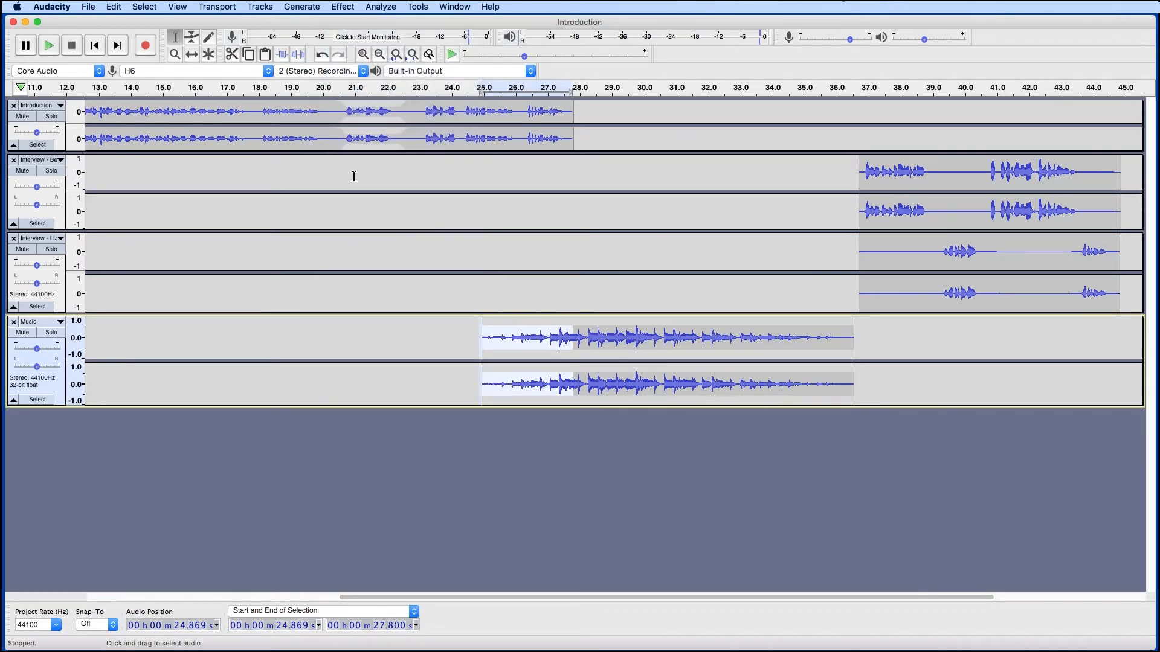
click(462, 91)
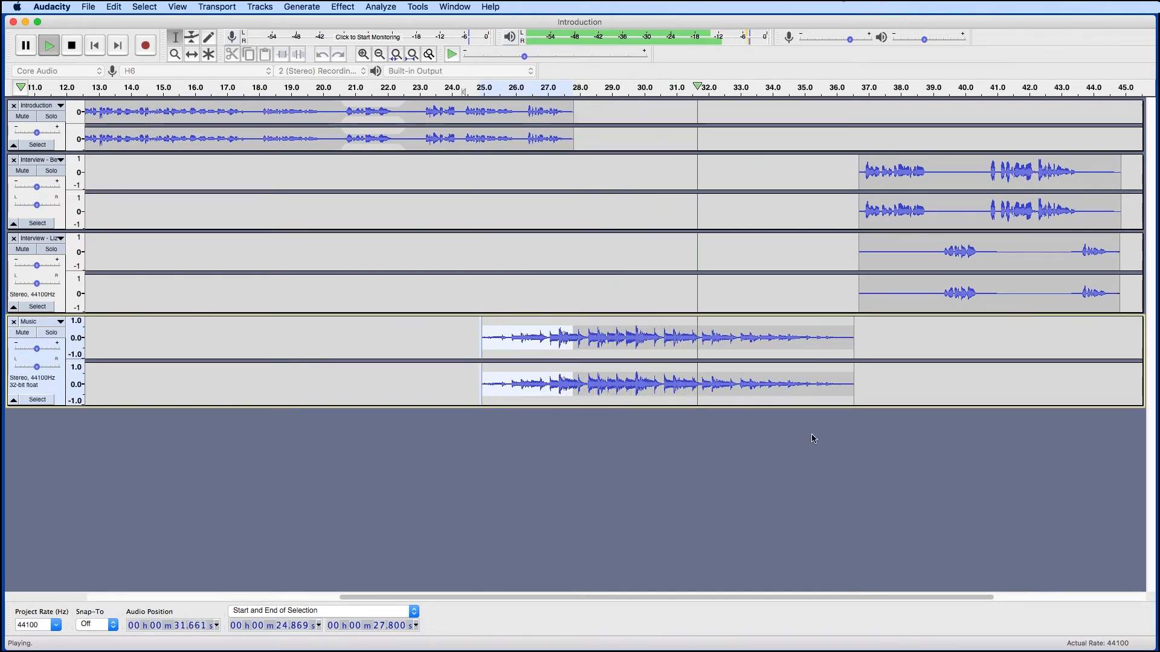
scroll(830, 453, right, 5)
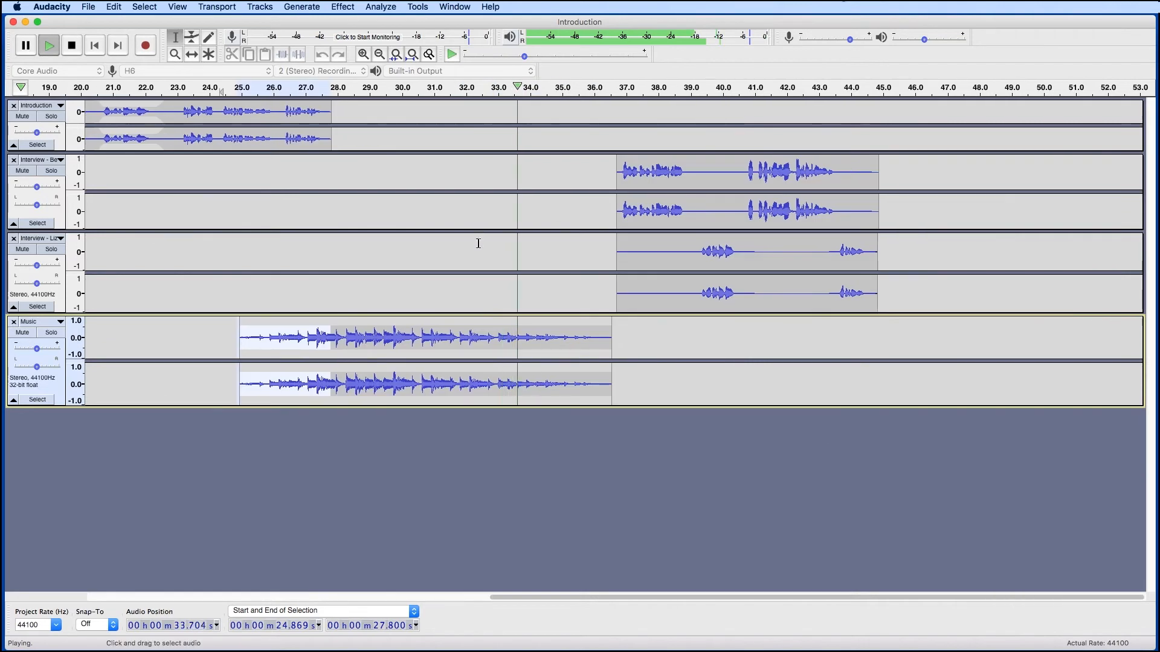
key(space)
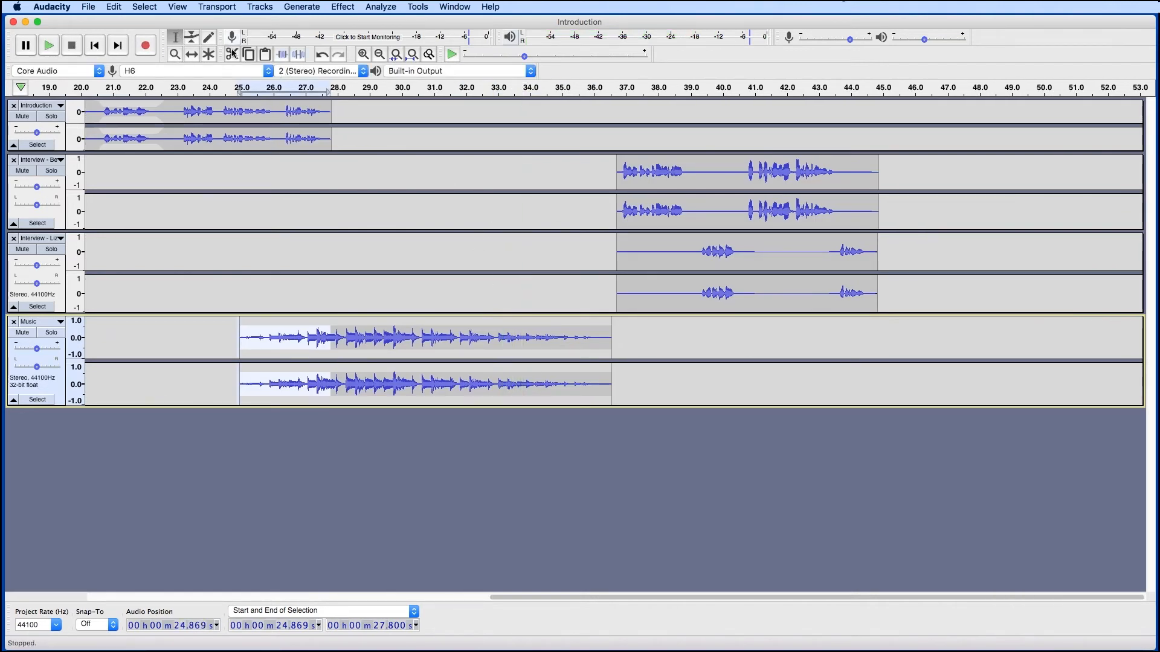
Step: Shift both interview clips together to start at about 34 seconds, overlapping the second Music clip's fade-out
mouse_move(622, 163)
mouse_down()
mouse_move(807, 275)
mouse_move(881, 286)
mouse_move(683, 189)
mouse_move(612, 177)
mouse_up()
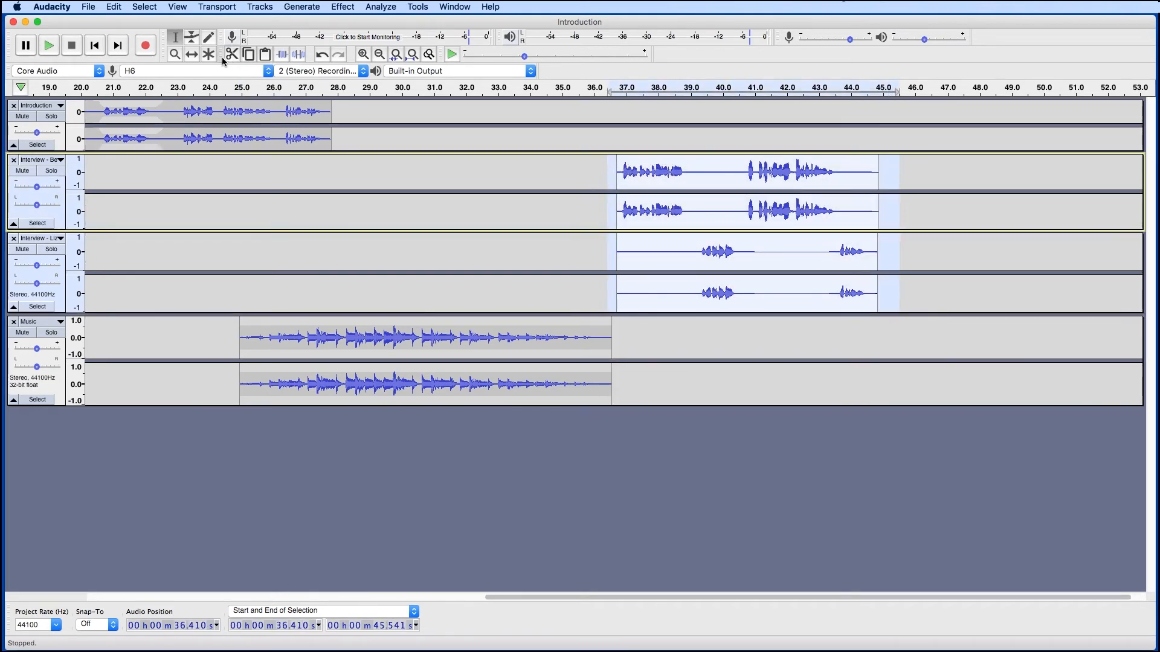
click(194, 56)
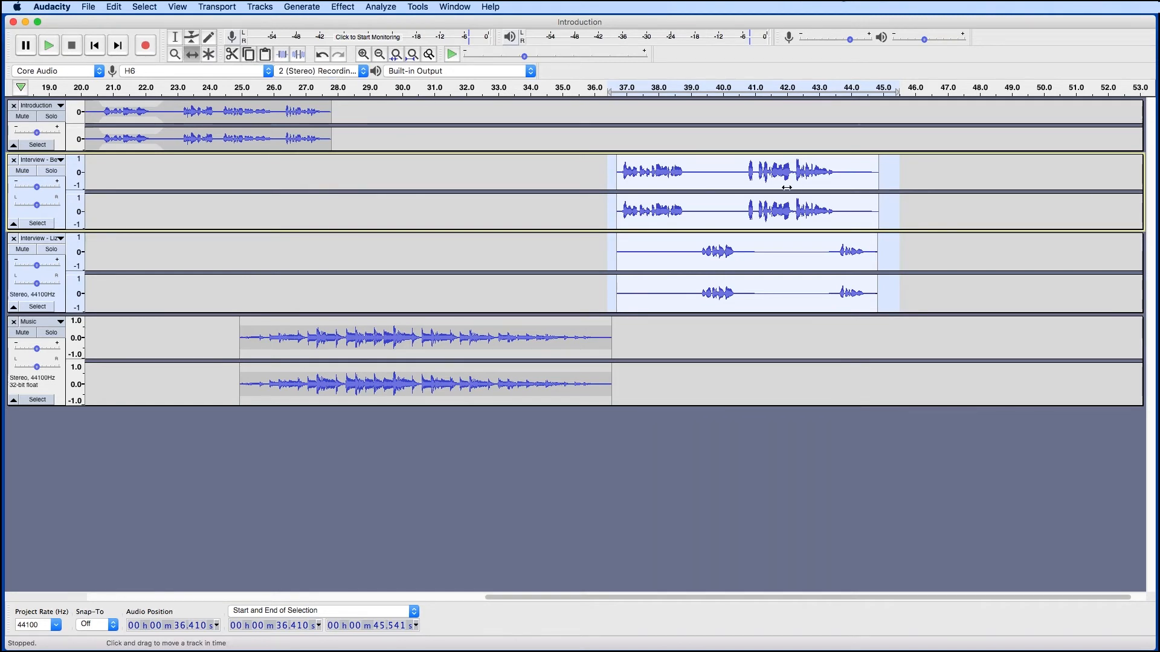
drag(675, 214, 590, 230)
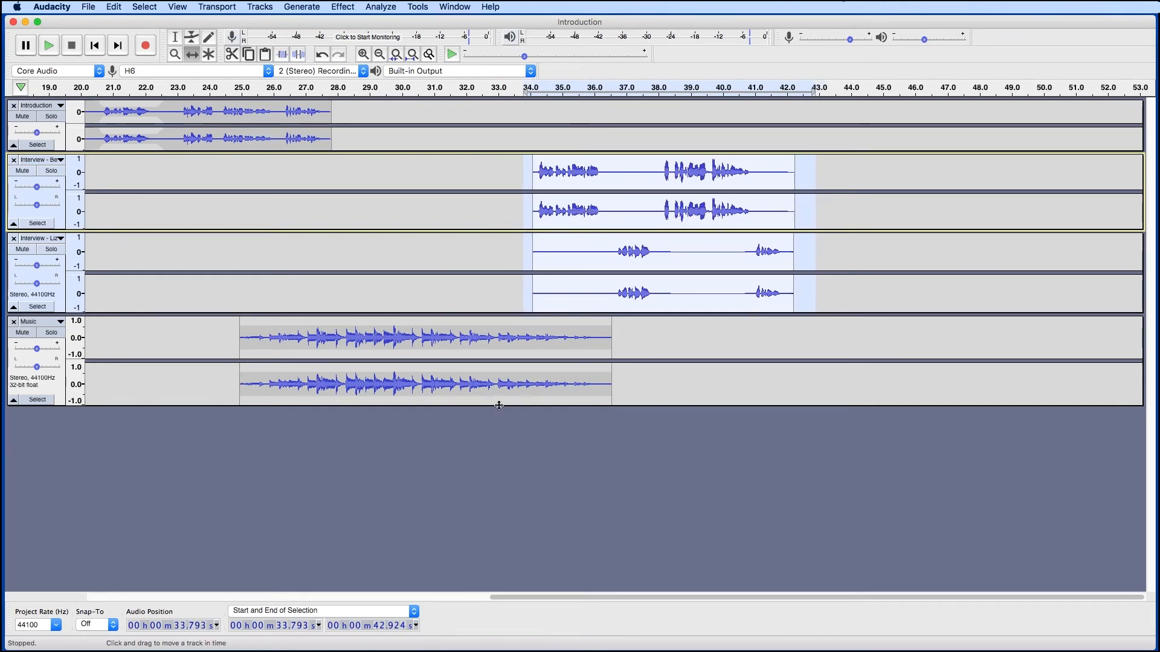
click(641, 451)
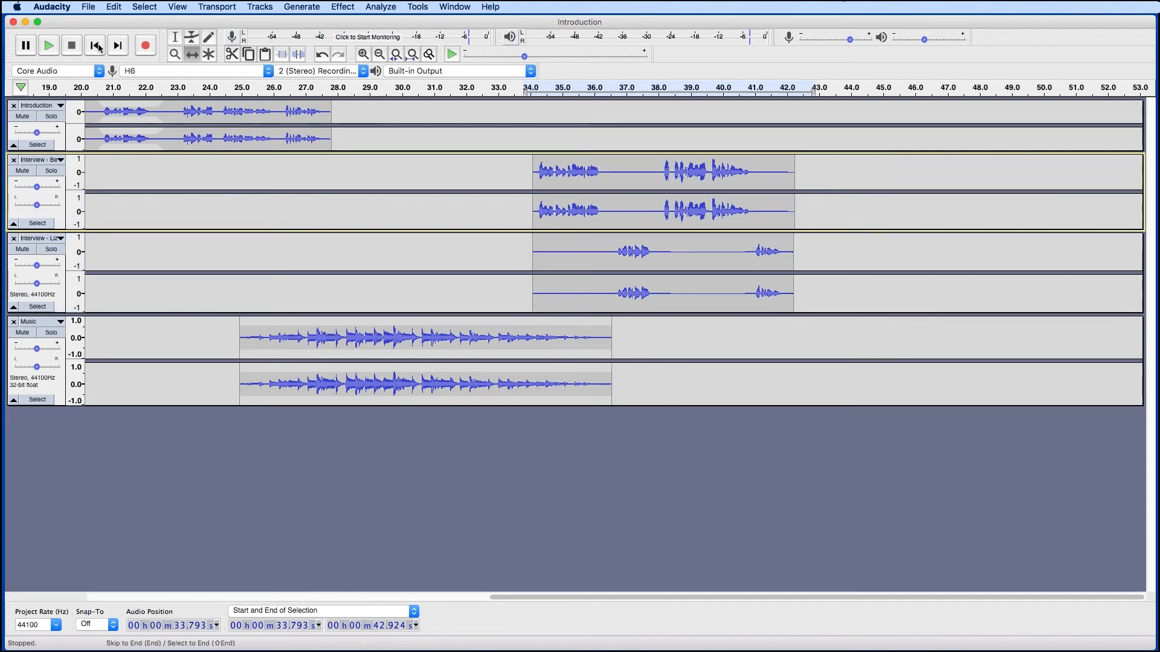
Step: Copy the entire second Music clip, paste it at about 41.2 seconds on the Music track, and shift the copy to about 41 seconds
click(176, 37)
drag(613, 337, 235, 337)
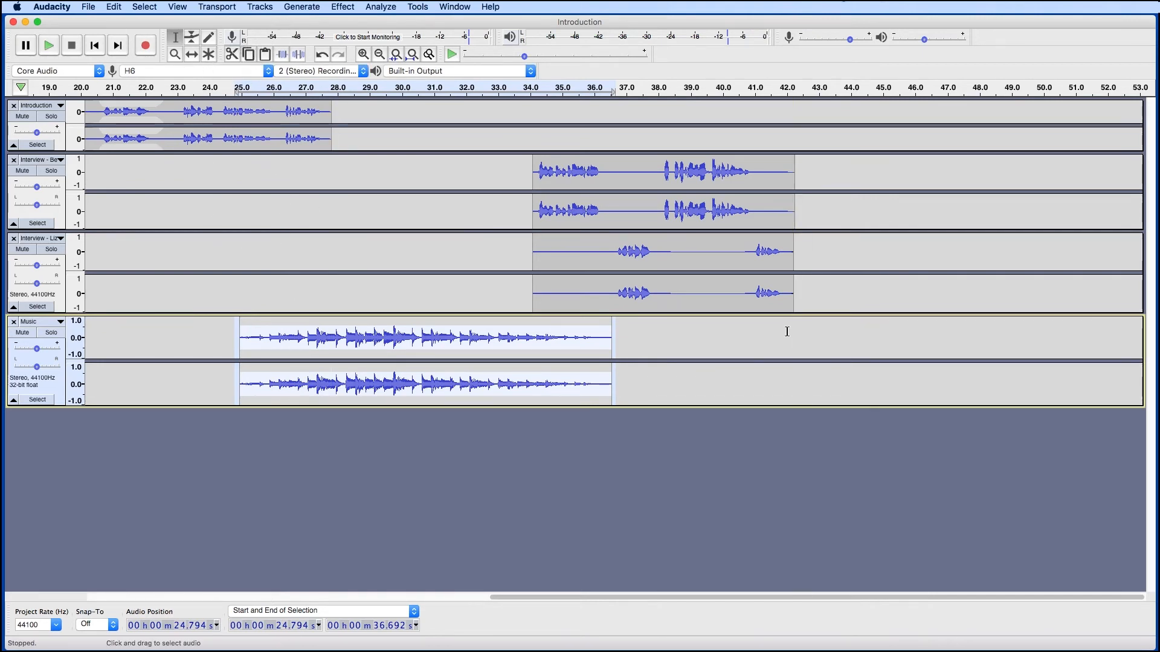
click(760, 331)
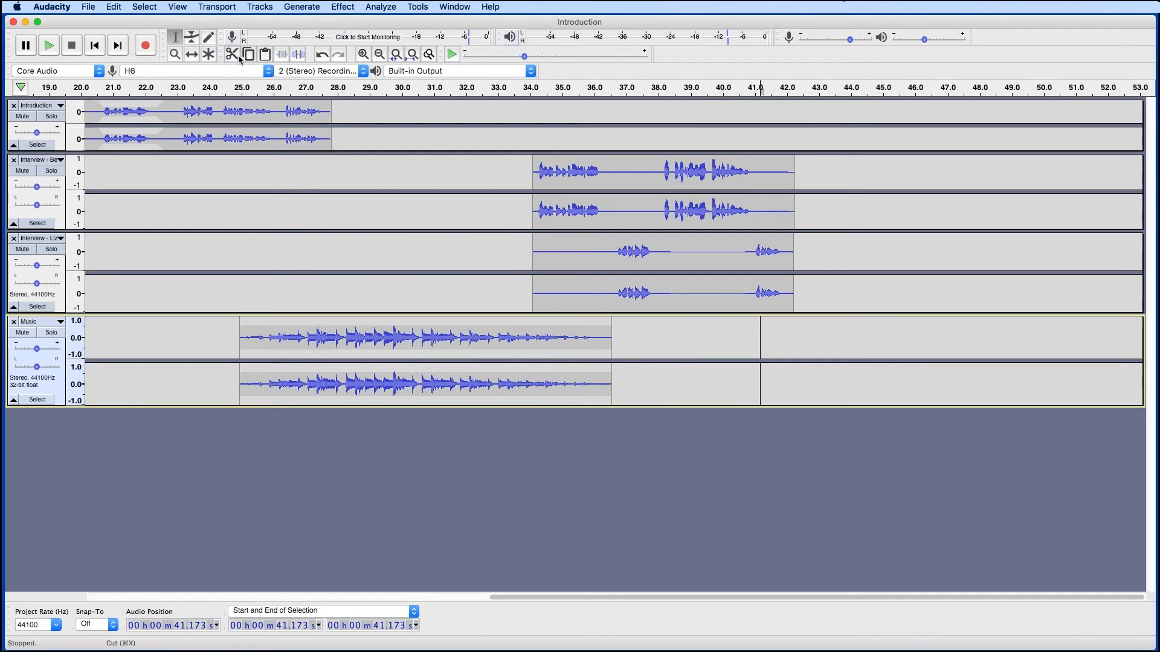
click(264, 55)
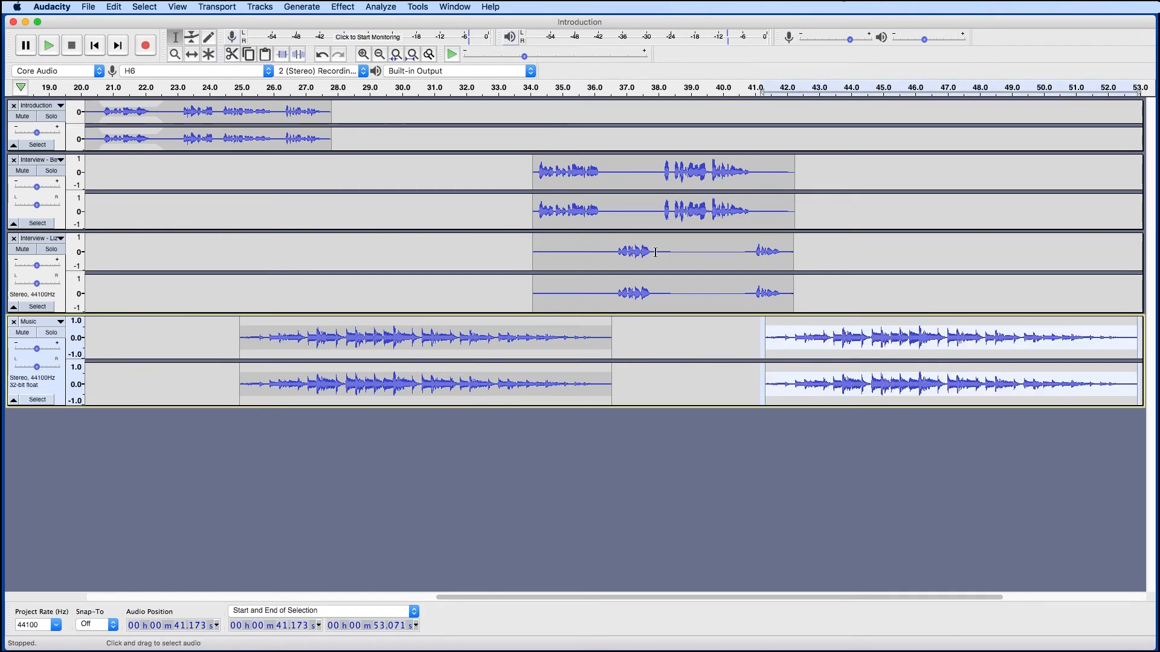
click(192, 56)
mouse_move(813, 346)
mouse_down()
mouse_move(771, 345)
mouse_move(805, 345)
mouse_up()
Step: Fit the whole project in view and play the complete mix from the start
scroll(379, 232, left, 3)
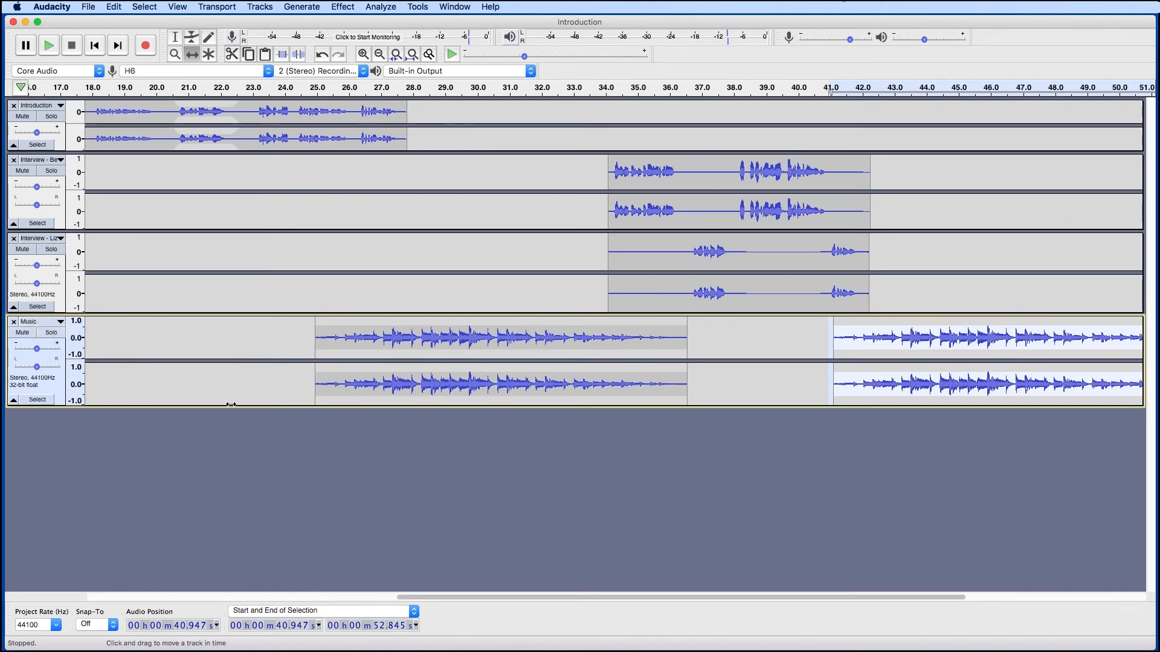
scroll(194, 355, left, 10)
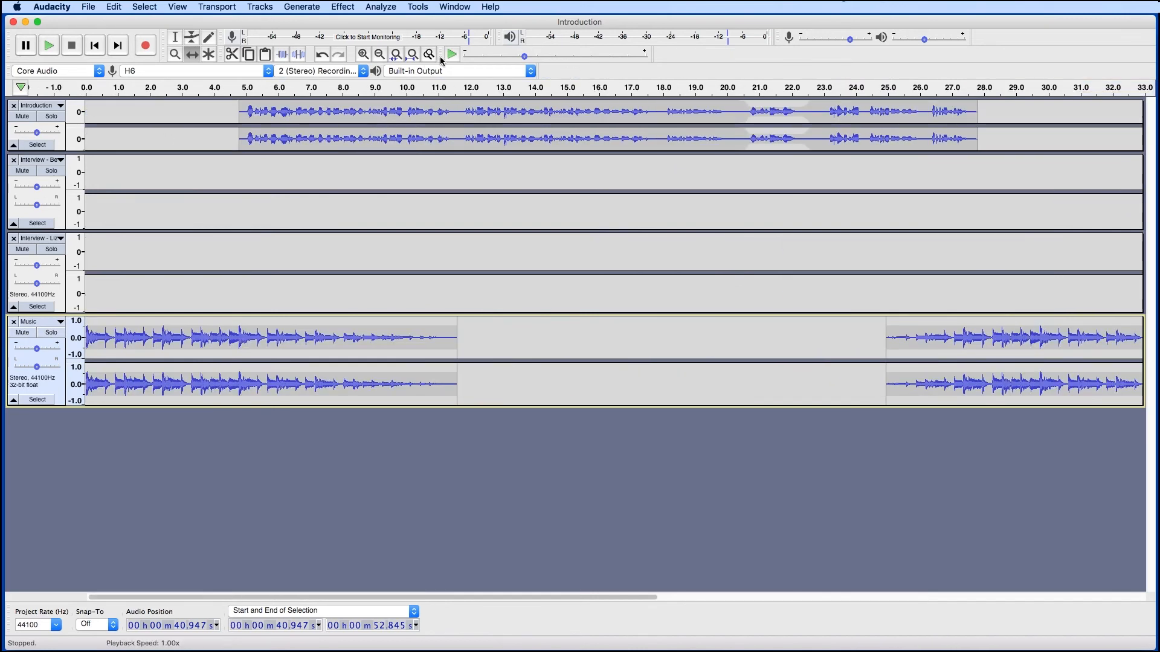
click(413, 55)
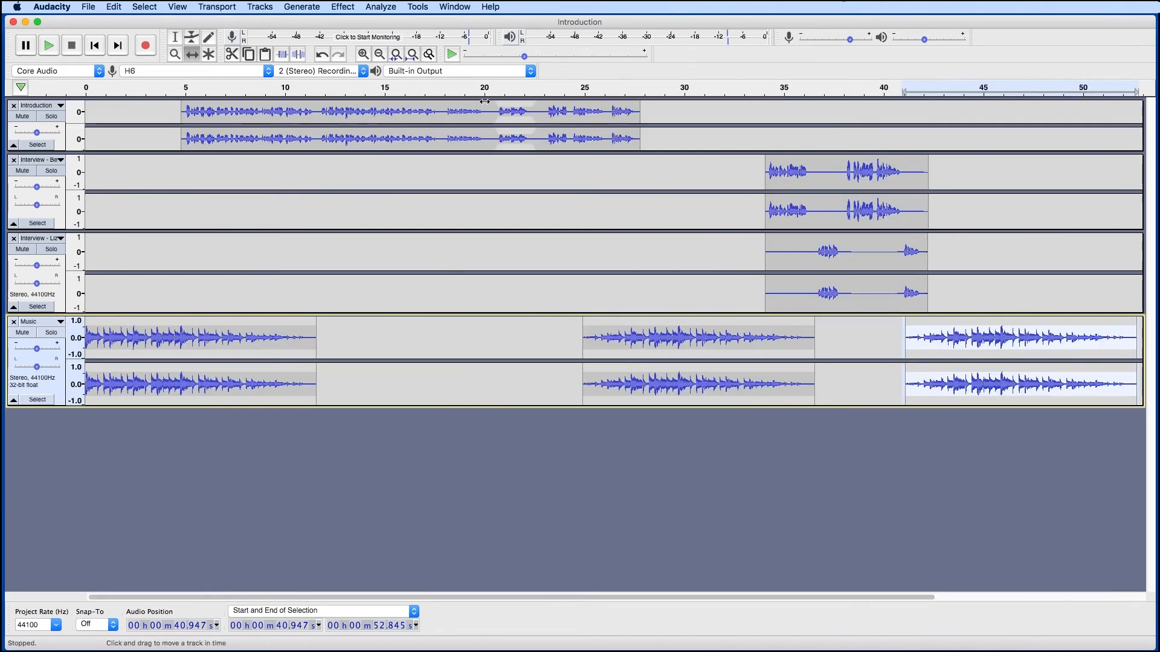
scroll(370, 109, right, 1)
scroll(604, 107, right, 2)
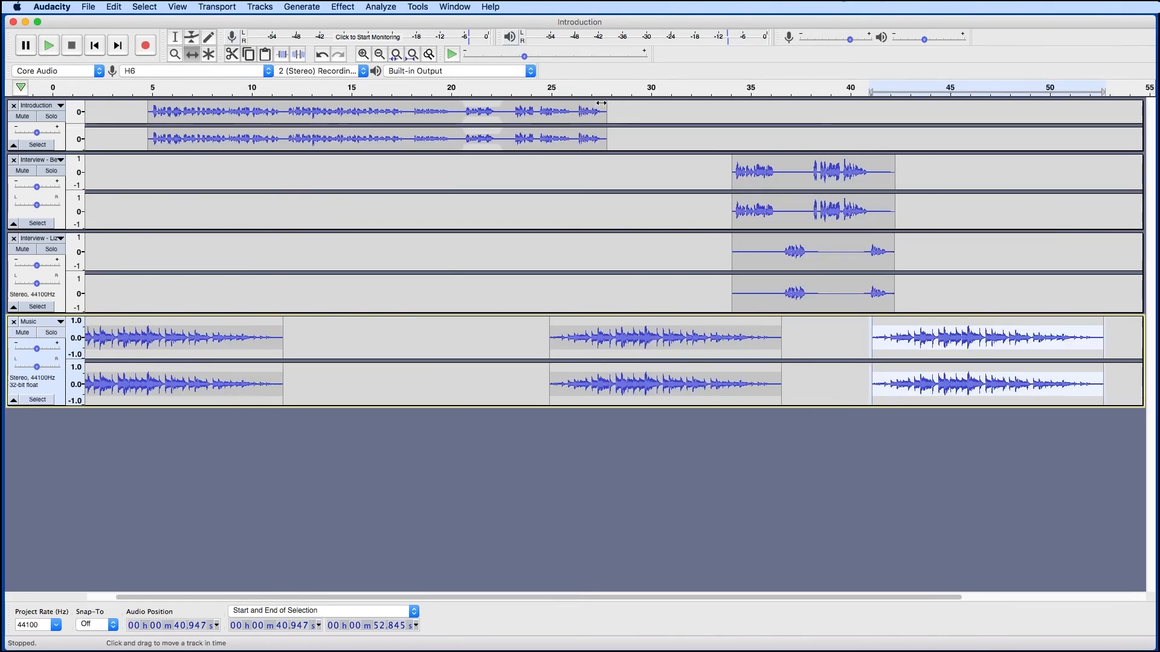
scroll(371, 112, left, 3)
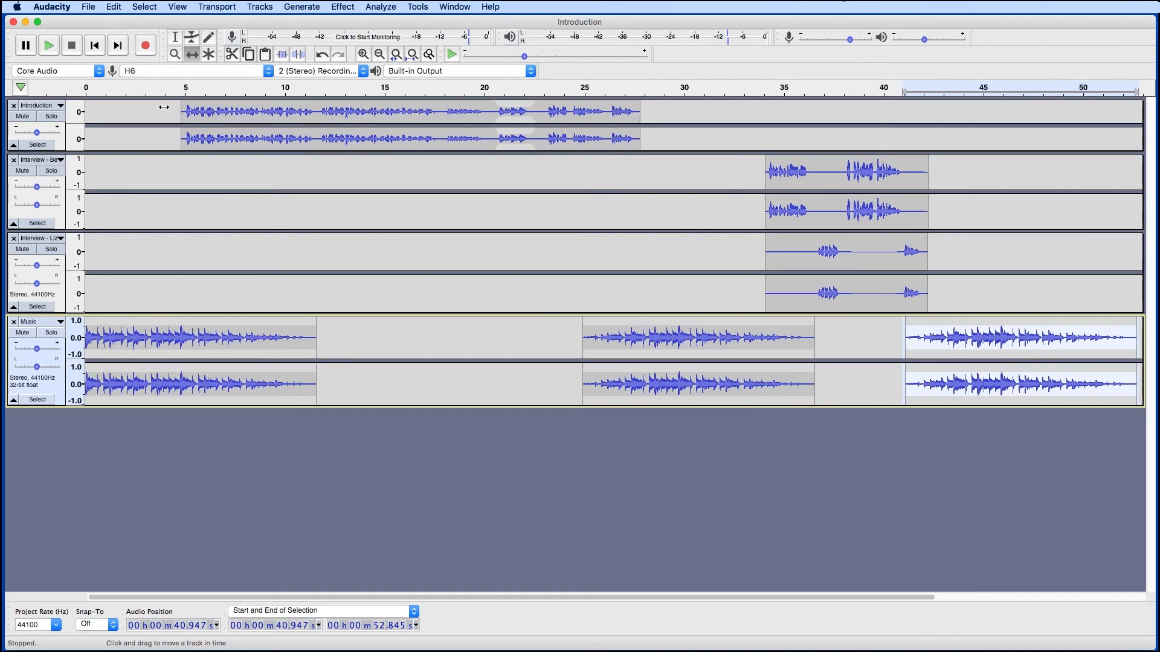
click(88, 91)
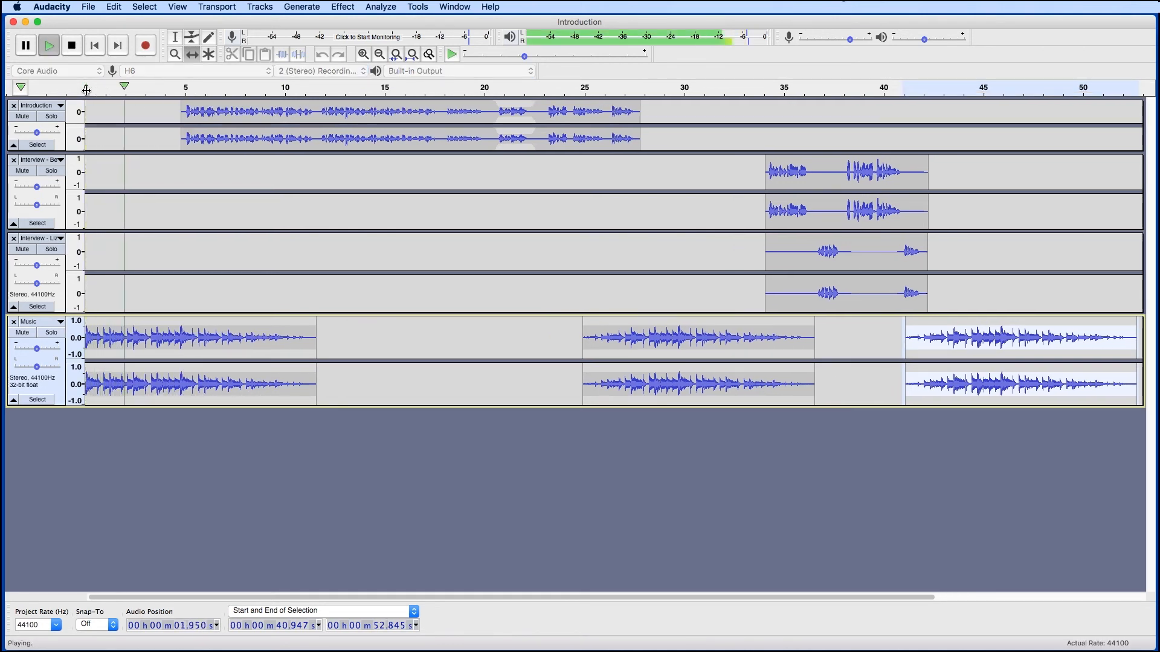